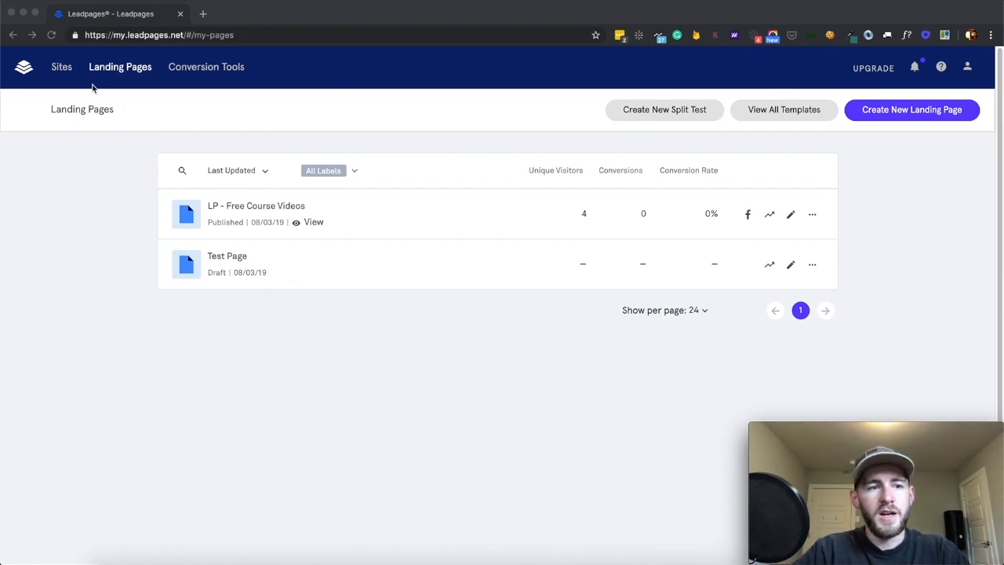
- Look through the Sites and Landing Pages areas and the Pop-Ups and Alert Bars conversion tools
click(62, 68)
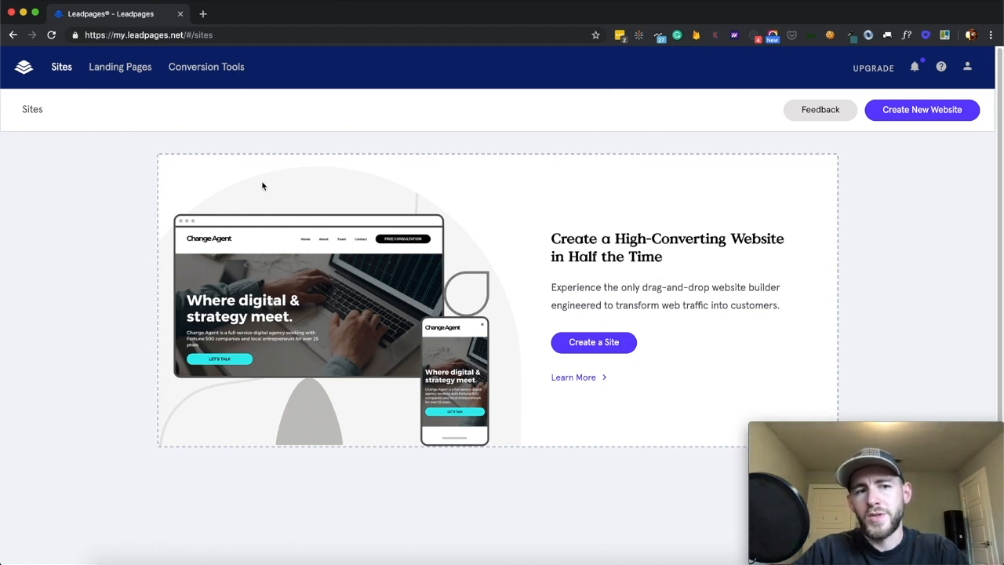
click(122, 69)
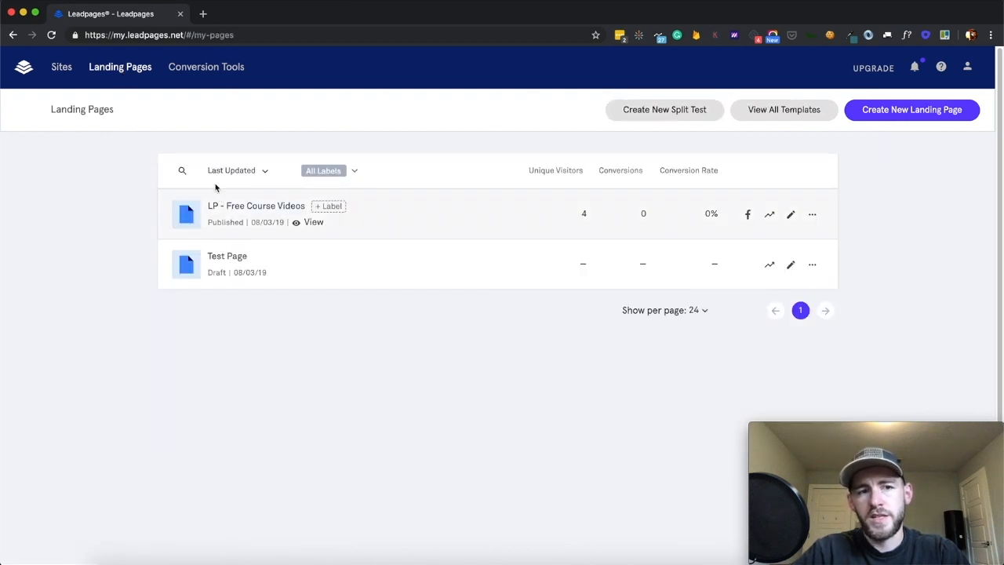
click(198, 72)
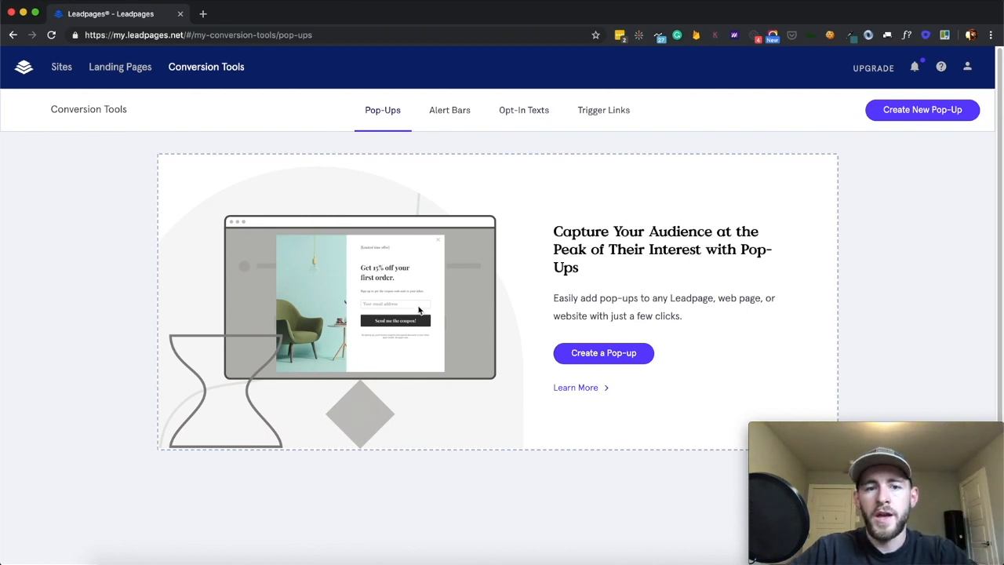
click(440, 115)
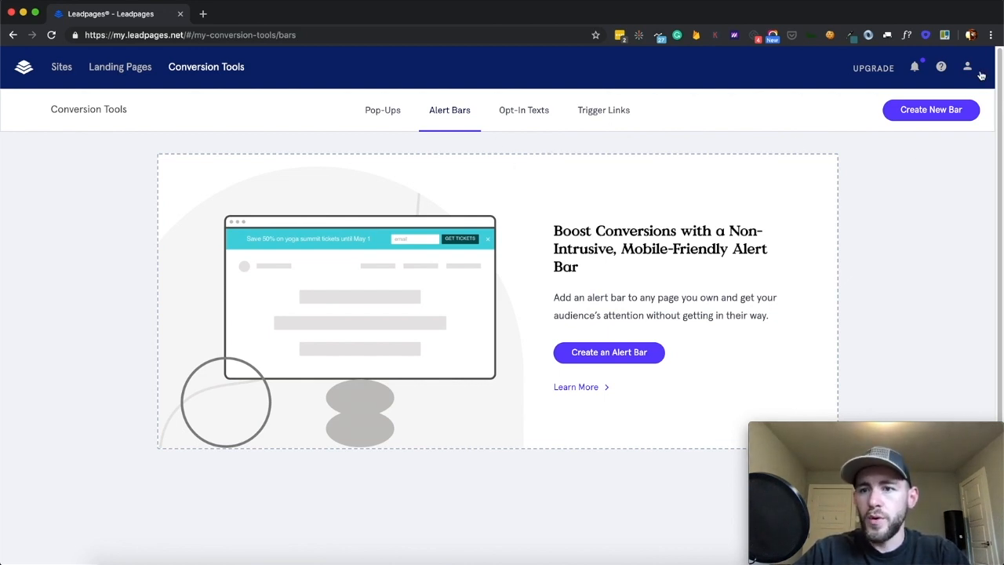
- Review the account pages for settings, billing, domains, branding, lead notifications, lead magnet delivery and payment gateways
mouse_move(970, 69)
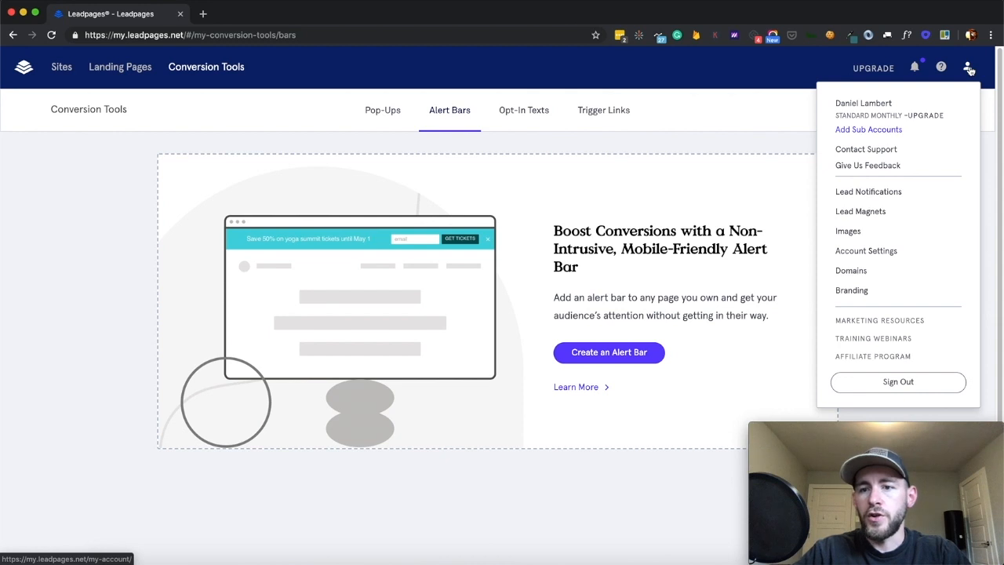
click(861, 196)
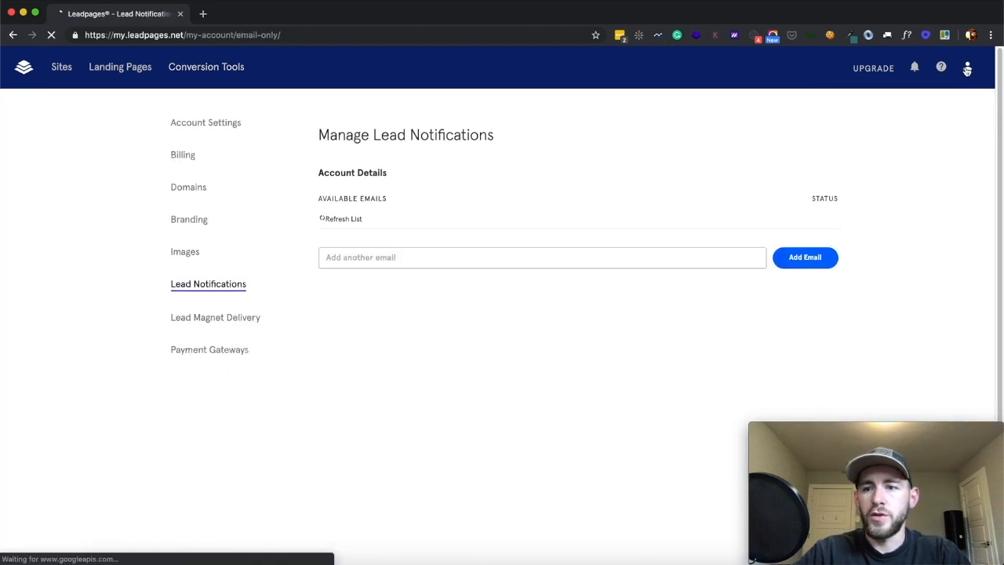
click(210, 124)
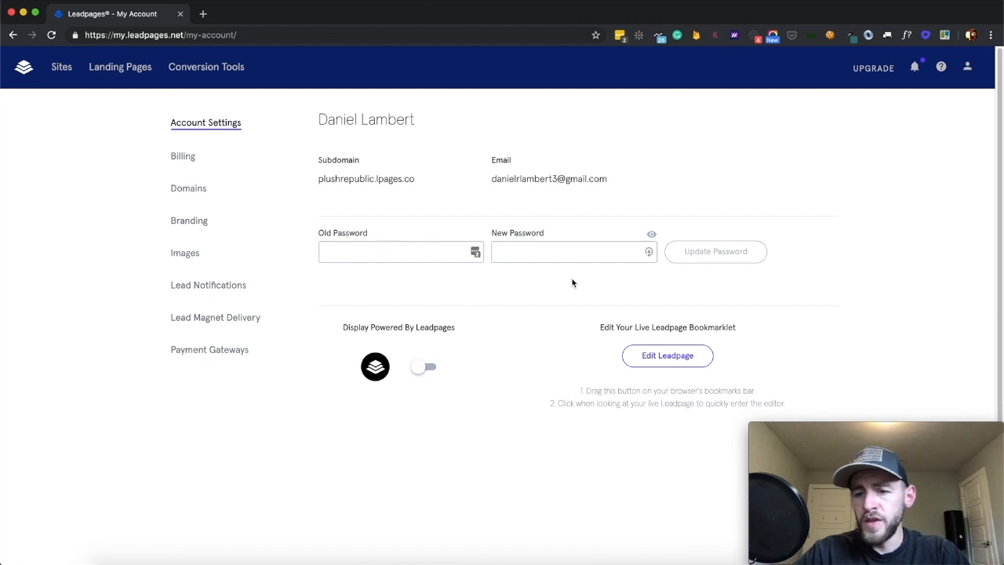
click(181, 160)
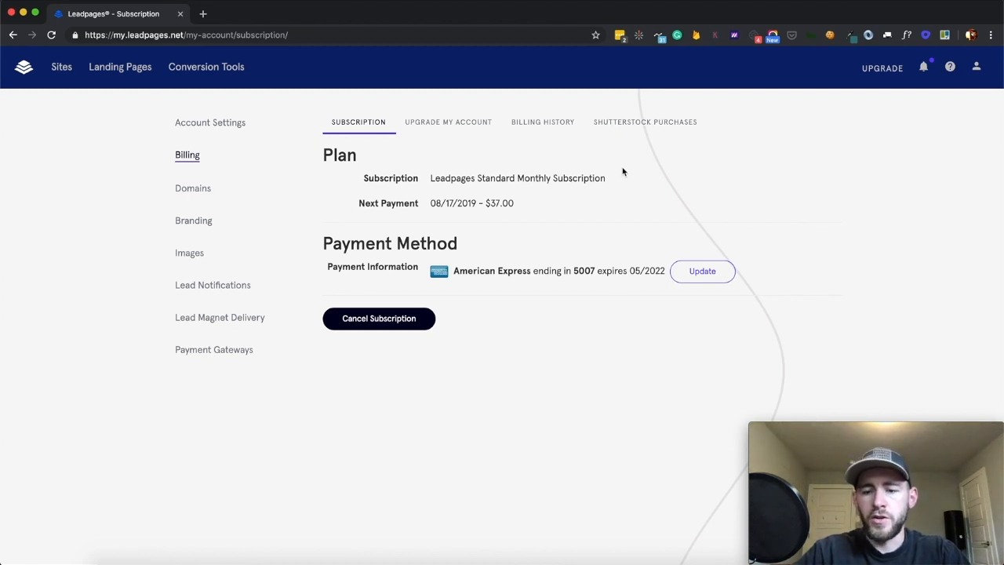
click(196, 188)
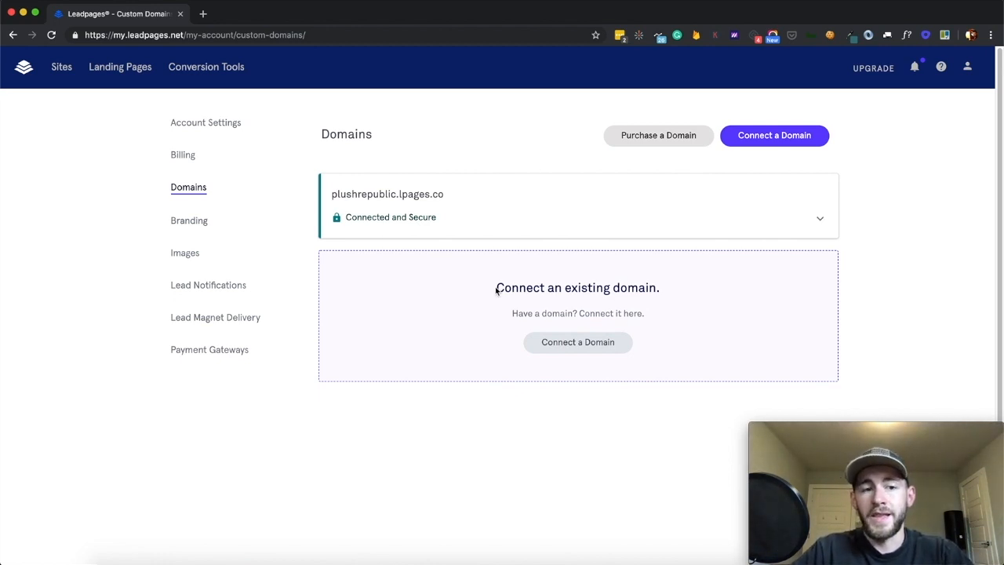
click(182, 223)
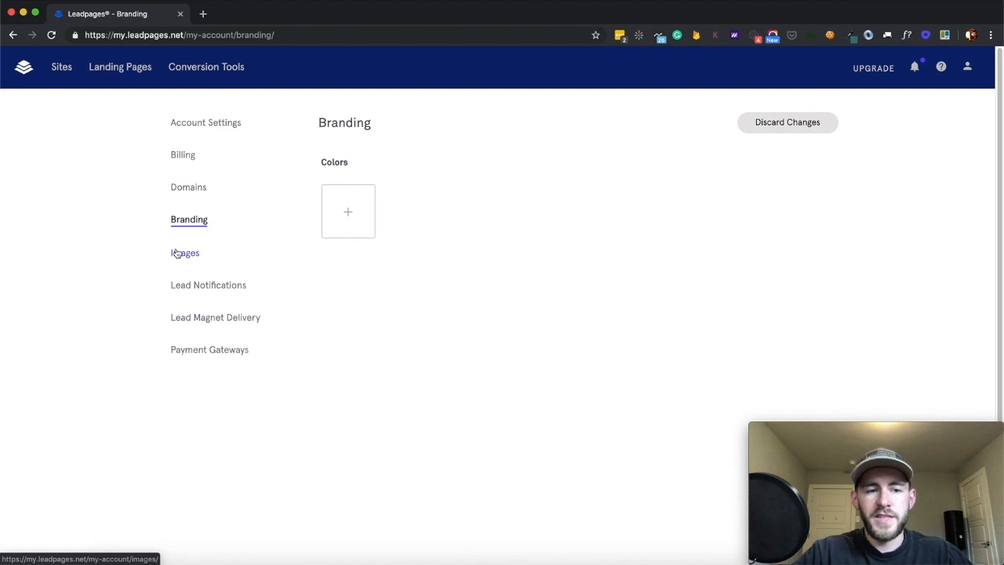
click(225, 289)
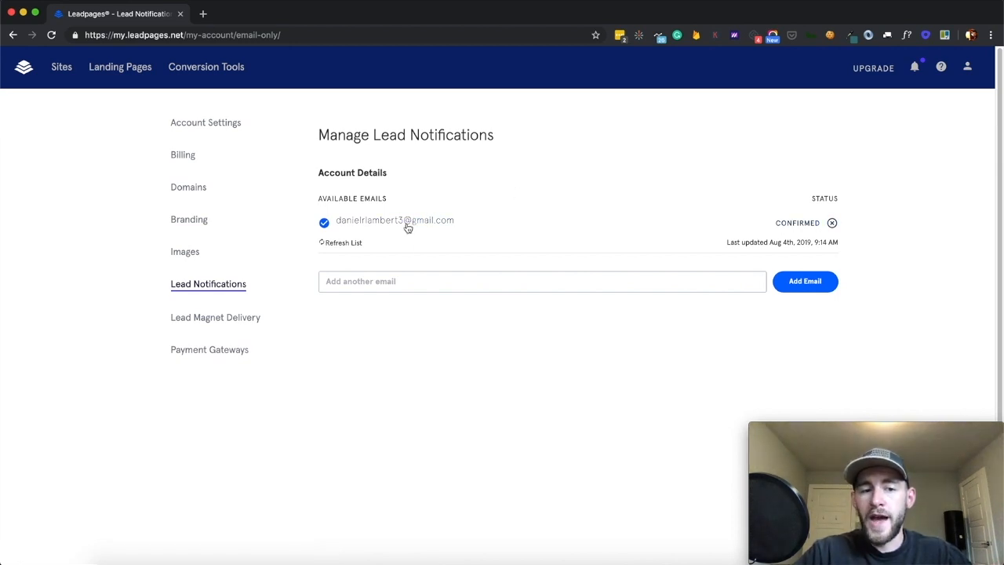
click(199, 323)
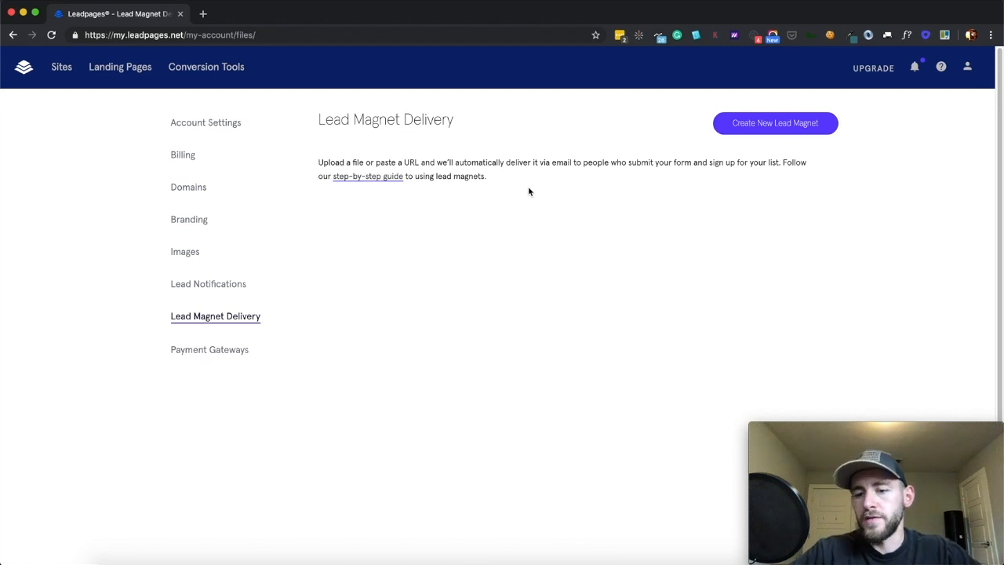
click(188, 351)
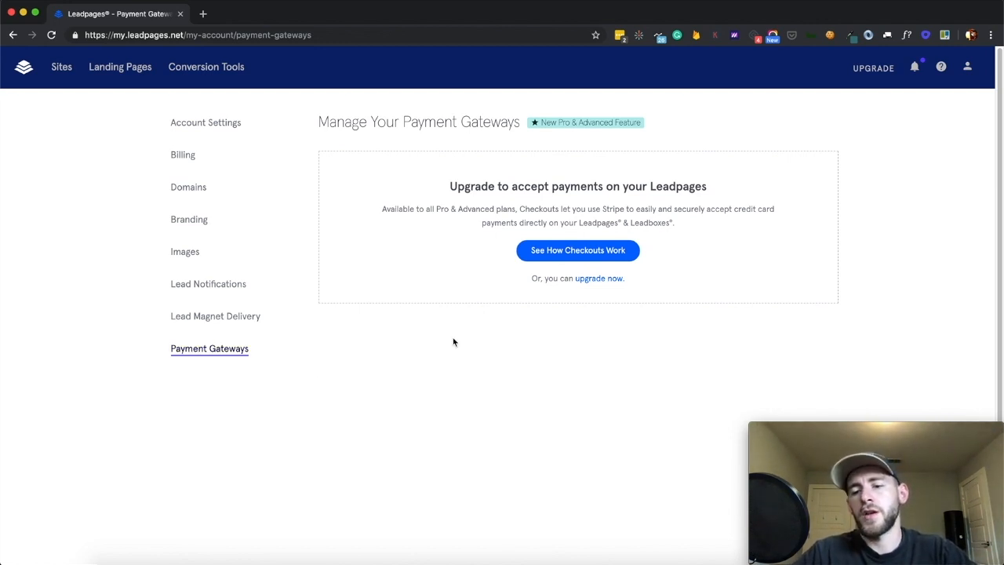
- View the Test Page draft in the page builder and return to the list of landing pages
click(119, 71)
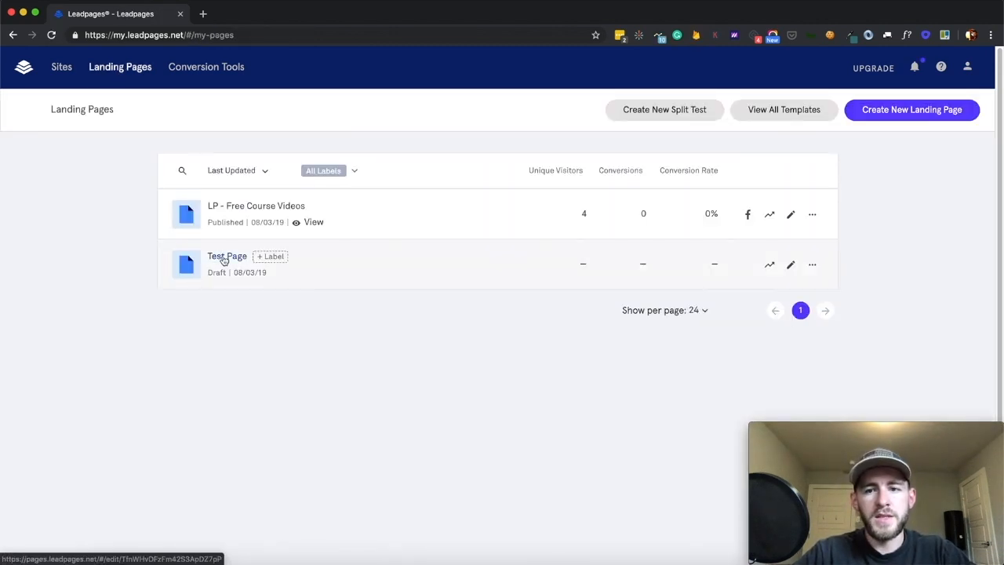
click(225, 259)
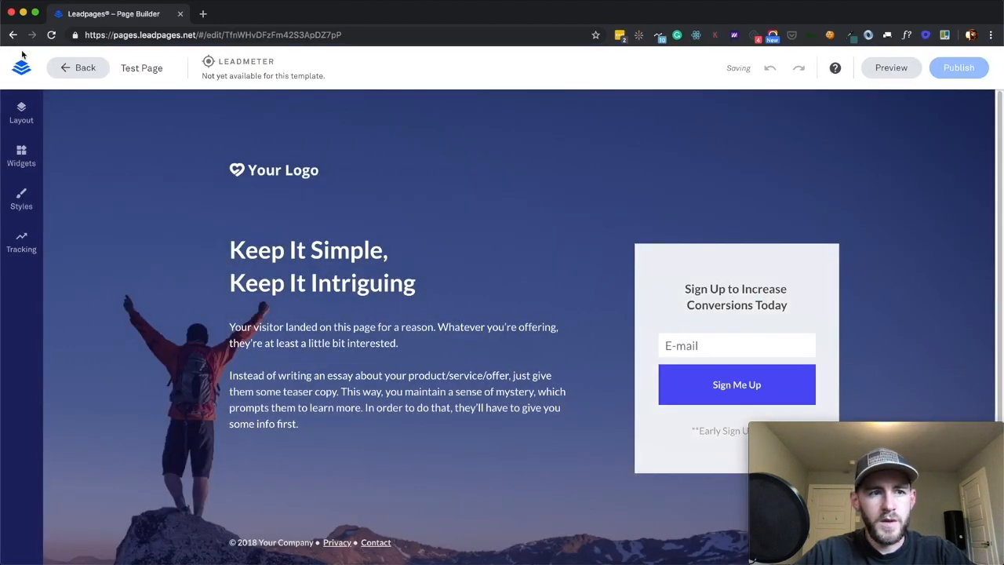
click(62, 67)
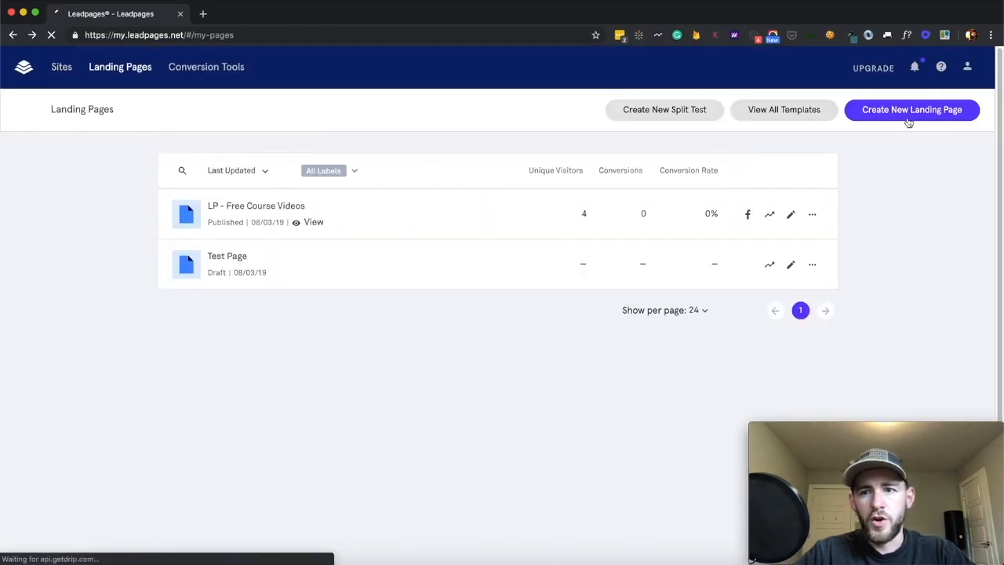
- Start a new landing page and browse through all the available page templates
click(904, 115)
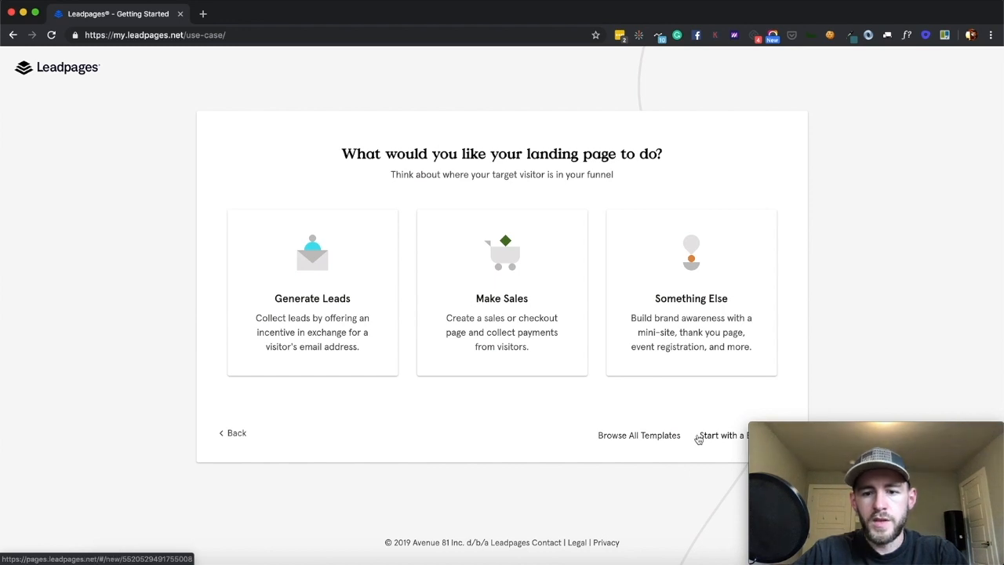
click(617, 444)
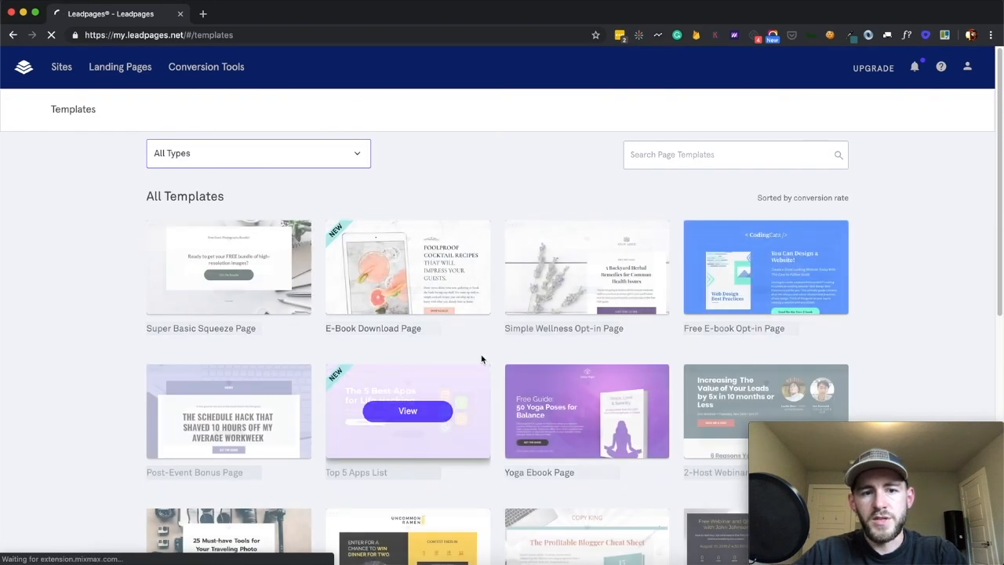
scroll(513, 295, down, 10)
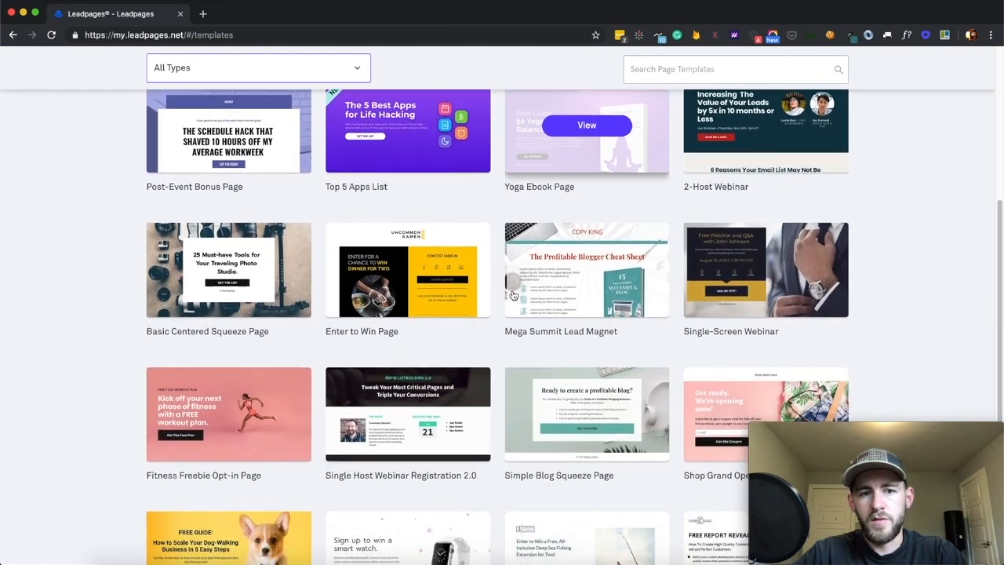
scroll(513, 295, down, 5)
scroll(502, 275, up, 10)
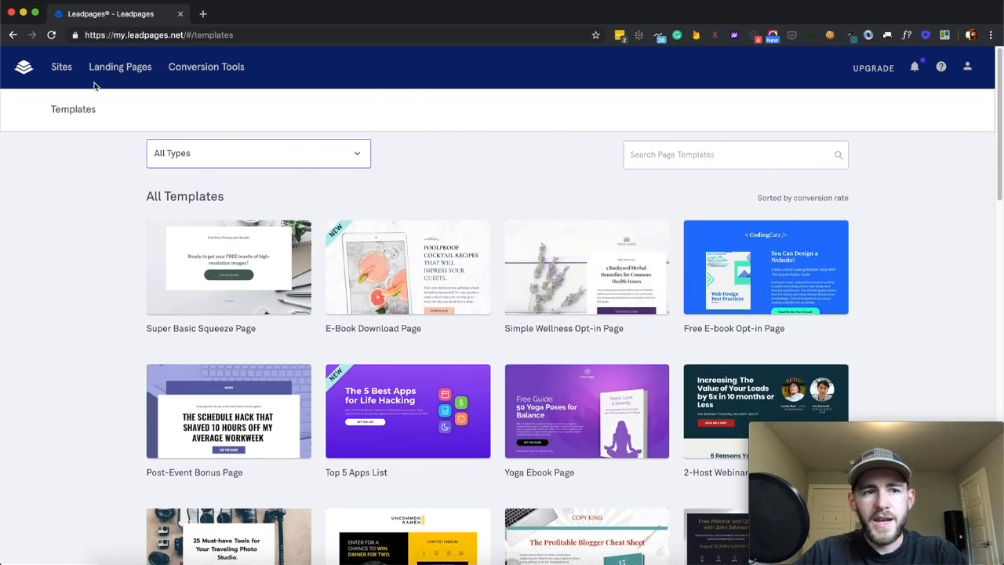
- Create a new landing page from a blank page and name it "LP - Test Page #2"
click(108, 70)
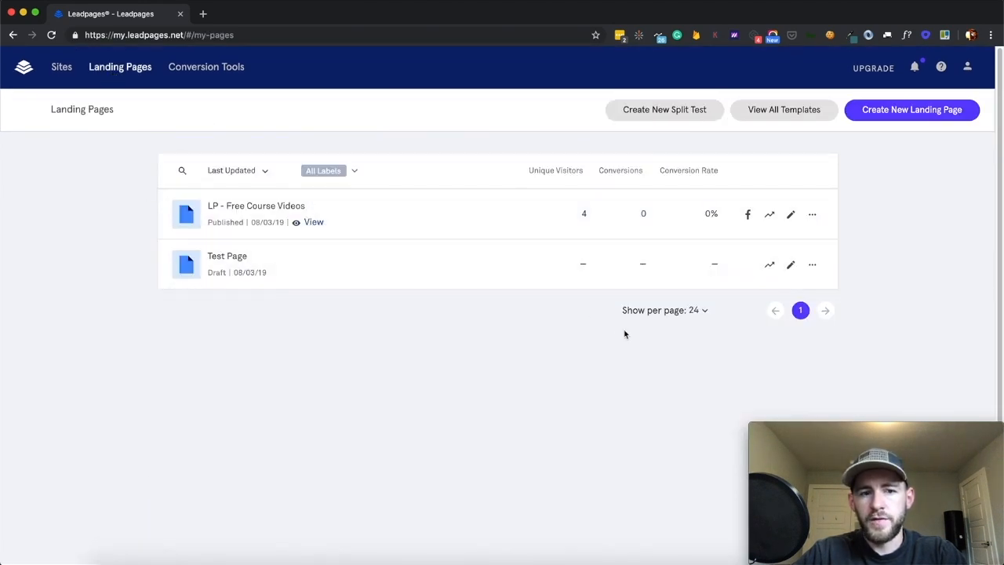
click(873, 116)
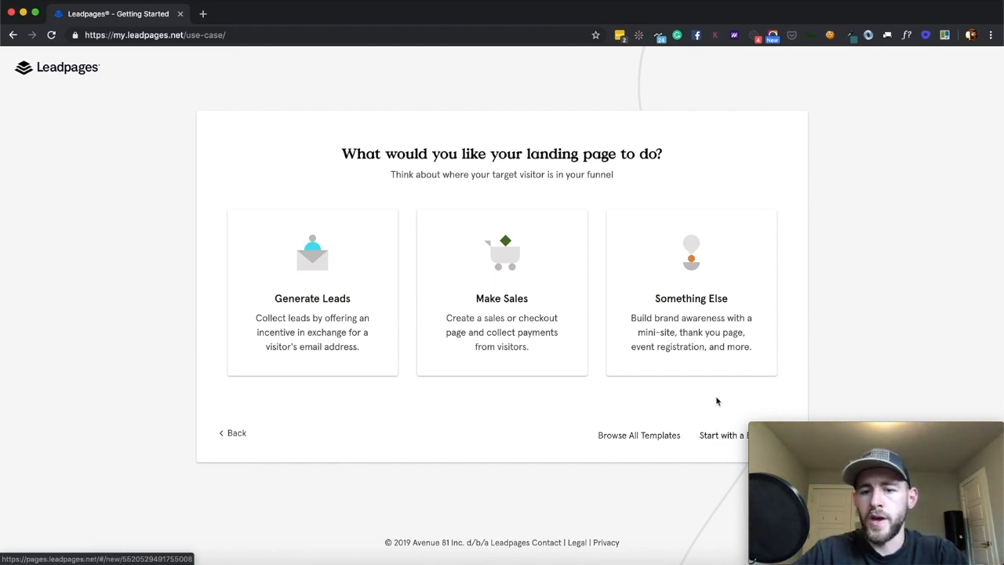
click(720, 436)
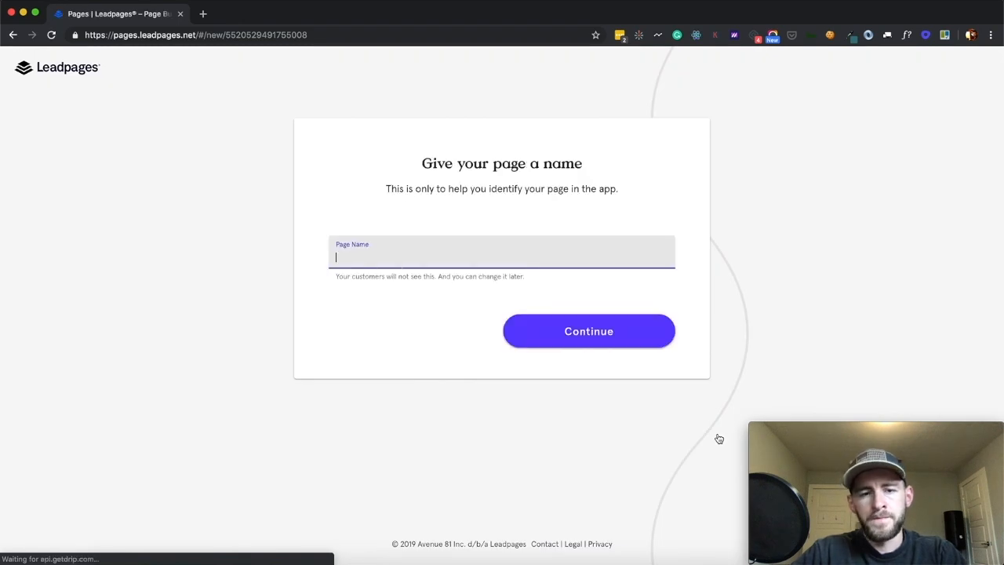
click(419, 259)
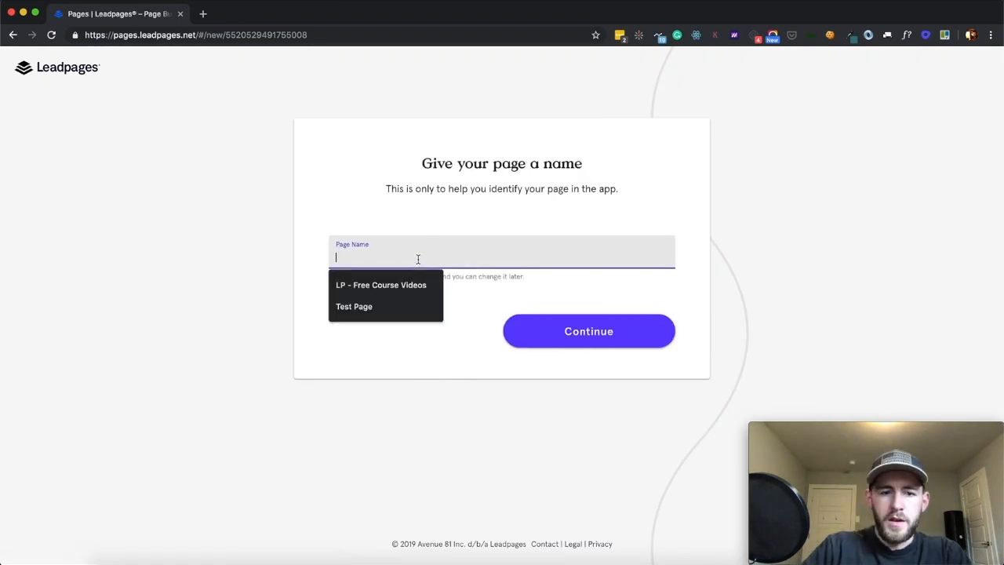
text(LP -)
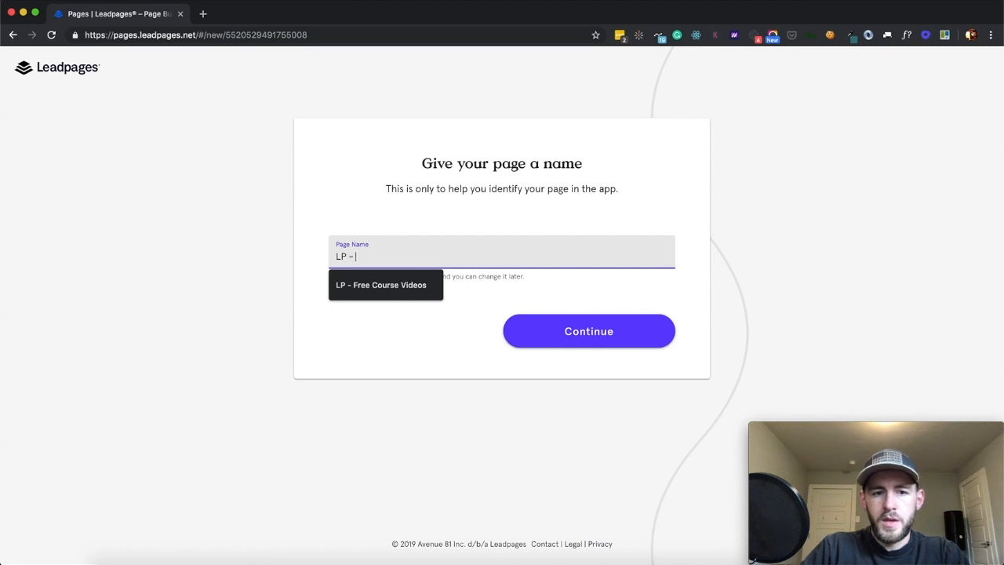
text( Test Page #2)
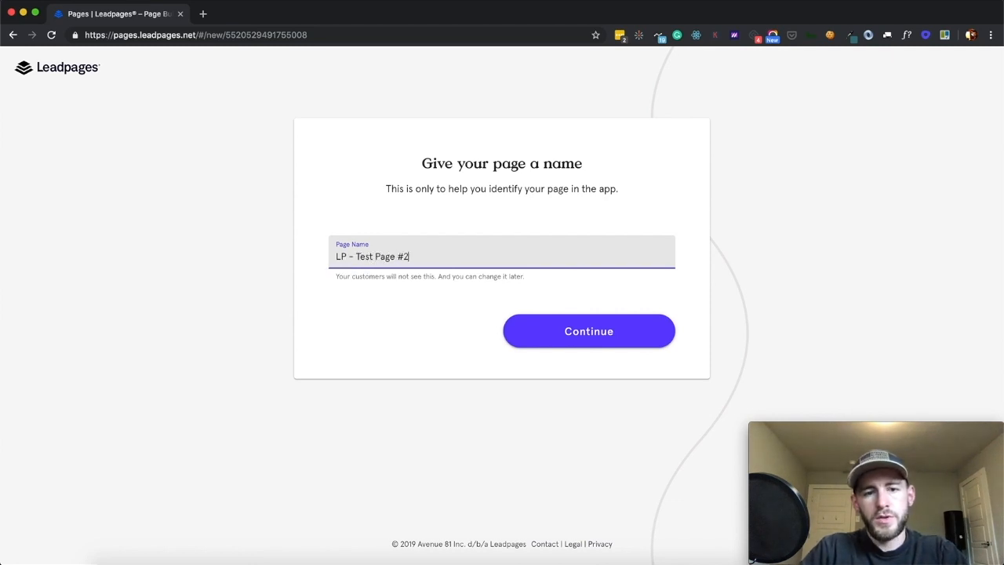
click(580, 330)
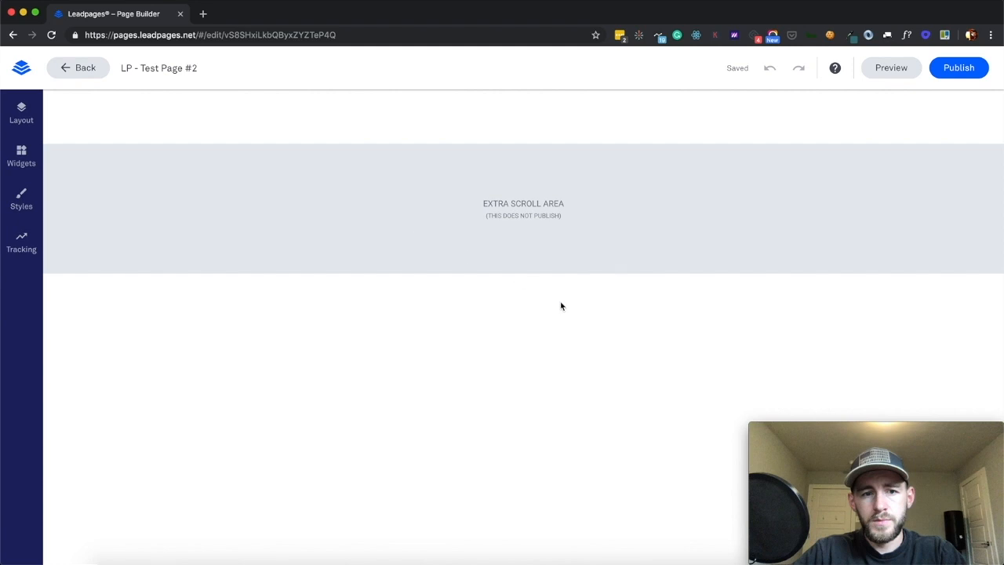
mouse_move(806, 506)
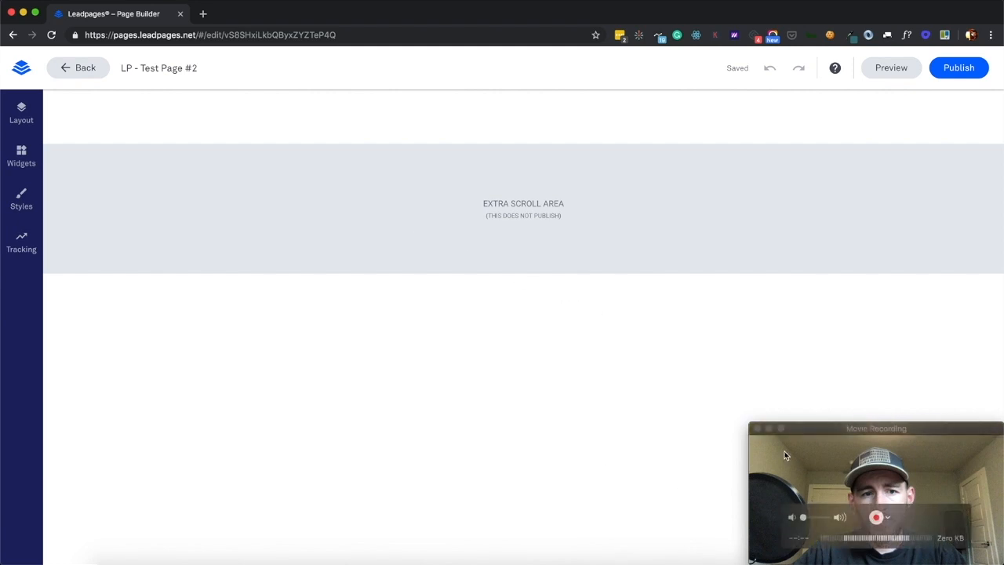
click(756, 429)
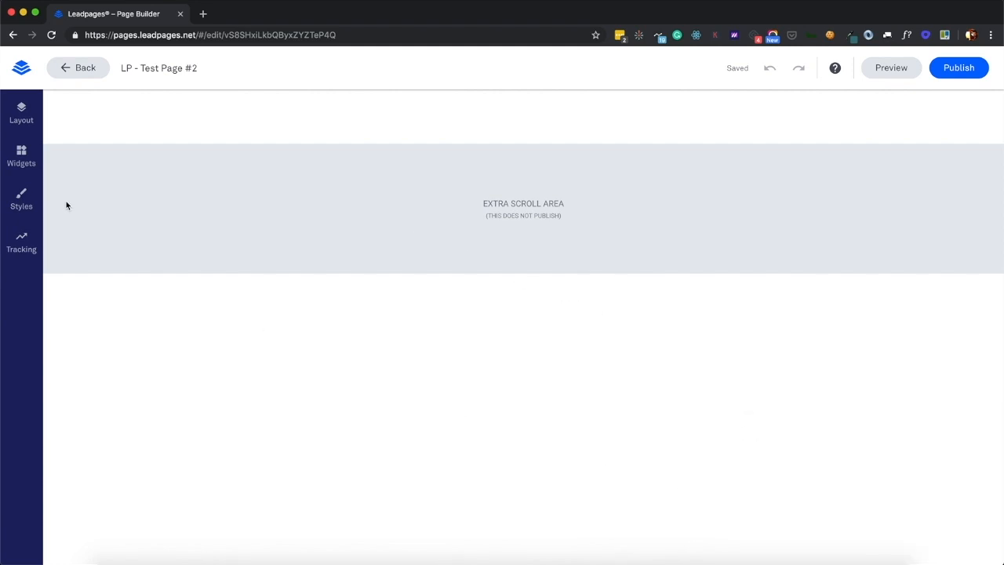
- Duplicate the Hero section in the page layout, and duplicate the resulting copy as well
click(23, 112)
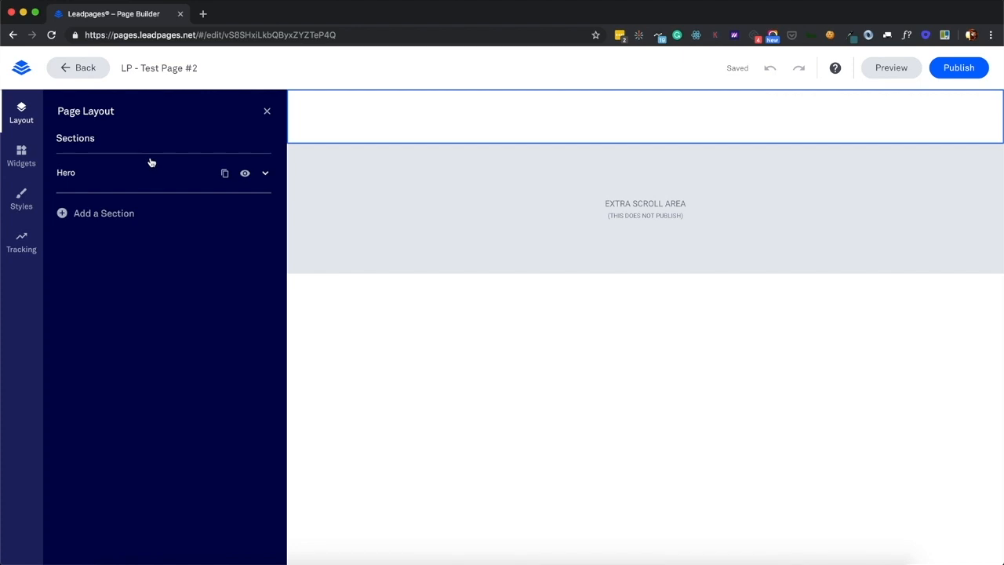
click(225, 175)
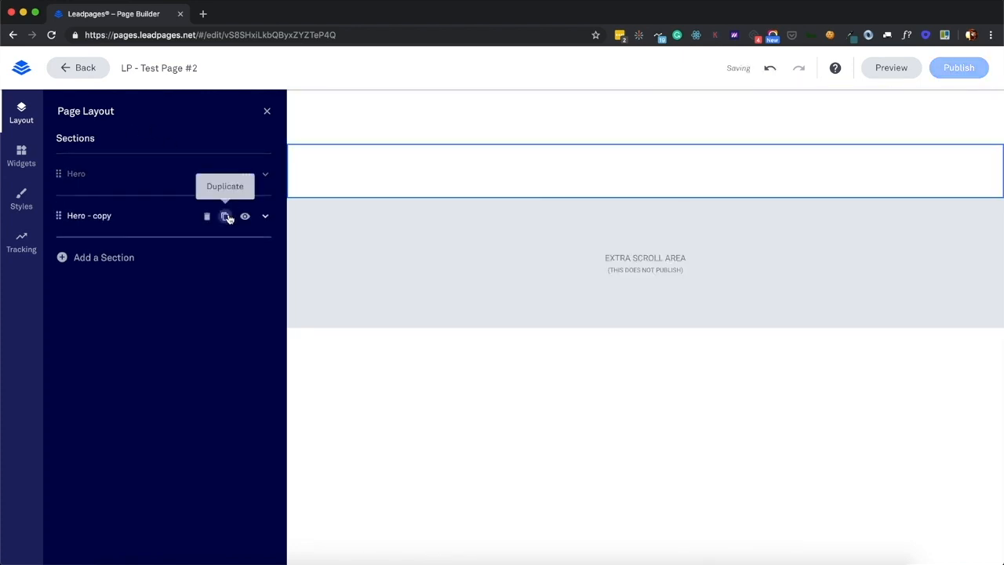
click(225, 215)
- Try to rename the Hero section as "Header"
click(99, 173)
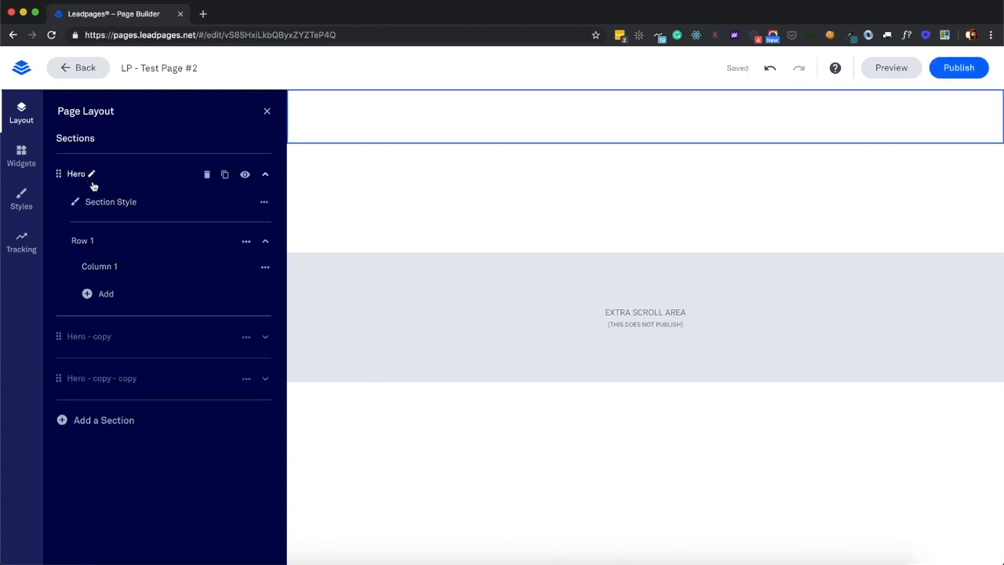
click(92, 174)
double_click(92, 176)
text(Header)
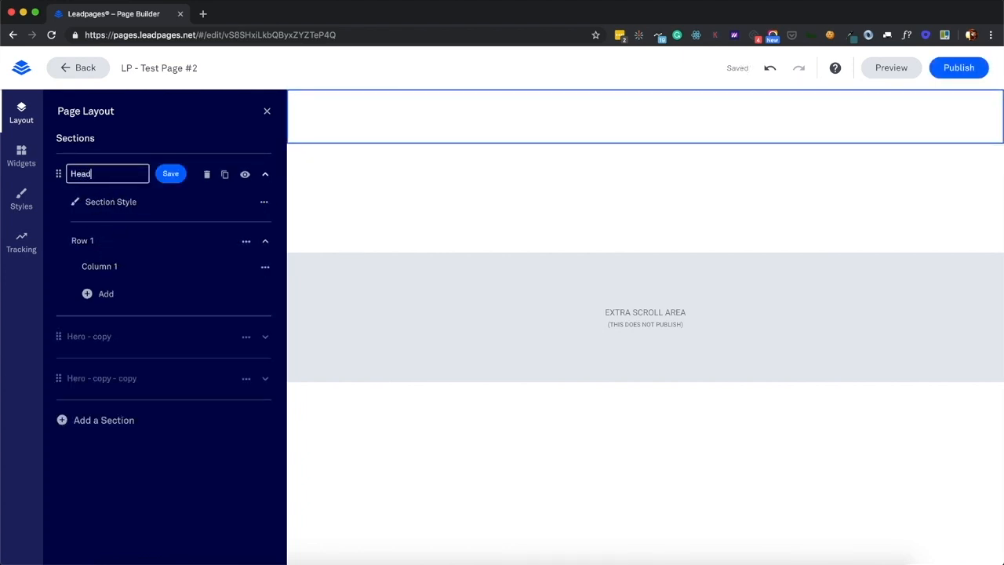
- Rename the second section, "Hero - copy", as "Social Proof" and save the name
click(100, 343)
click(114, 338)
triple_click(111, 336)
text(Social P)
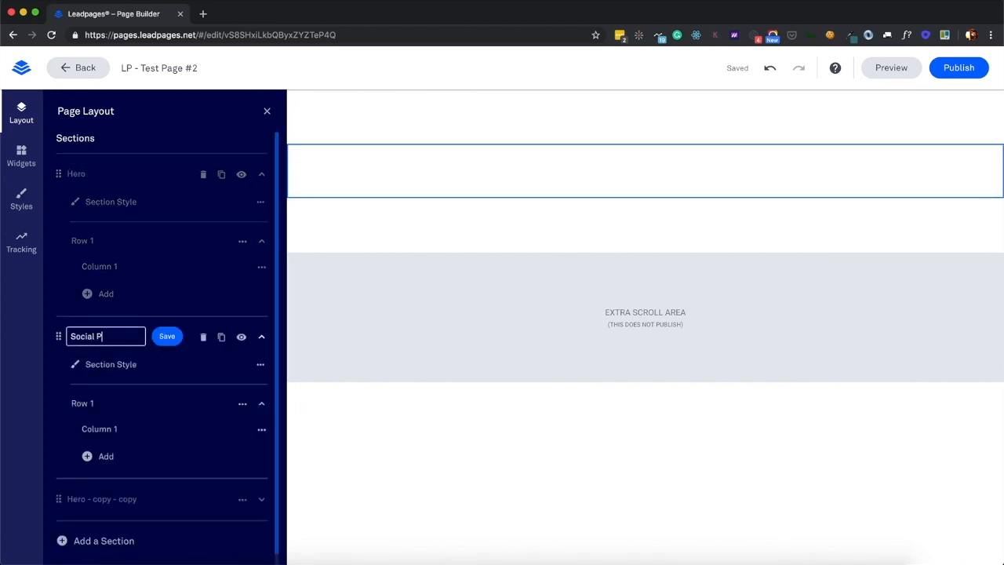
text(roof)
click(165, 340)
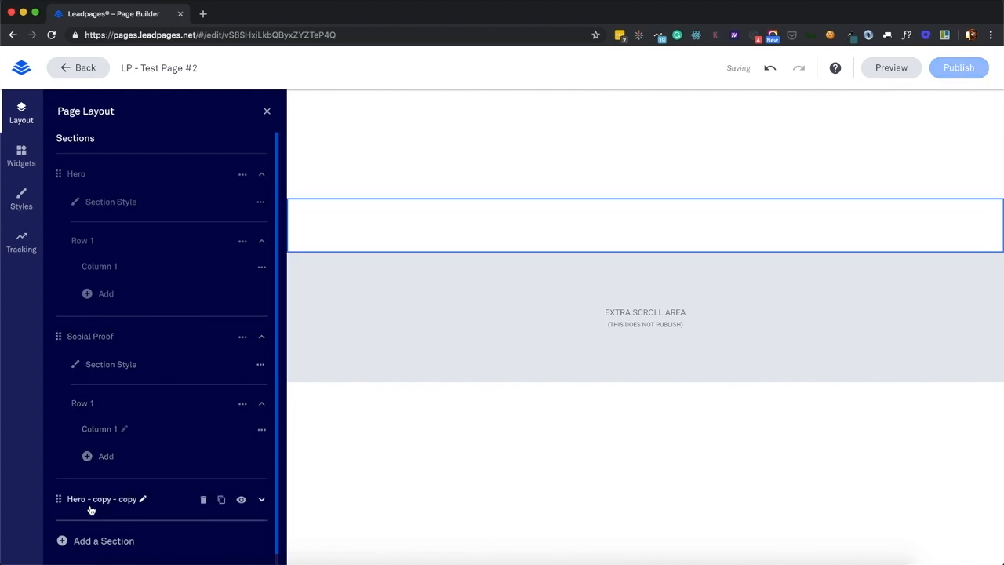
- Rename the third section, "Hero - copy - copy", as "Pain Points" and save the name
click(139, 498)
triple_click(139, 499)
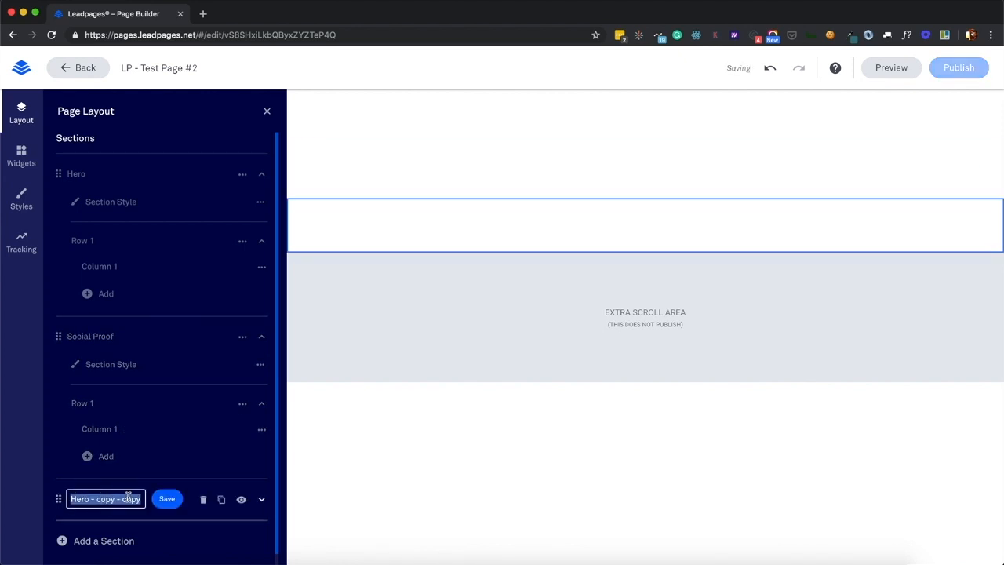
text(Pain Points)
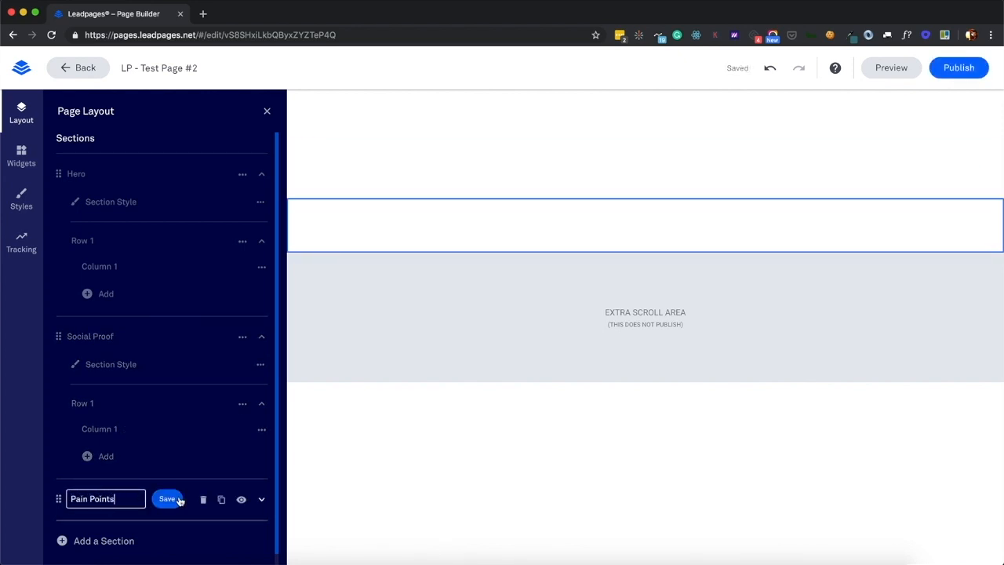
click(167, 499)
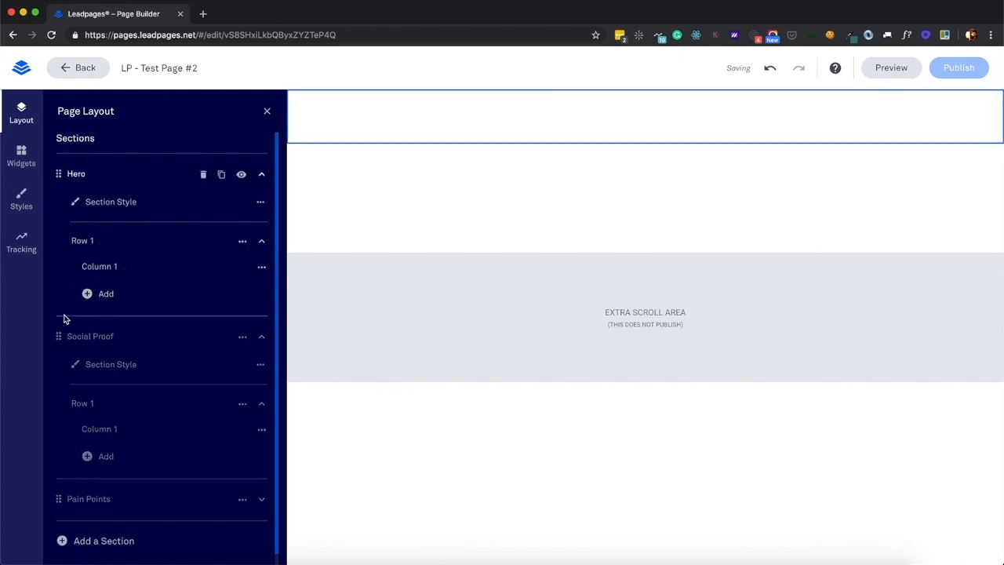
- Collapse the Hero's Row 1 and the Social Proof section, and set the Hero section's background colour to 622020
click(71, 243)
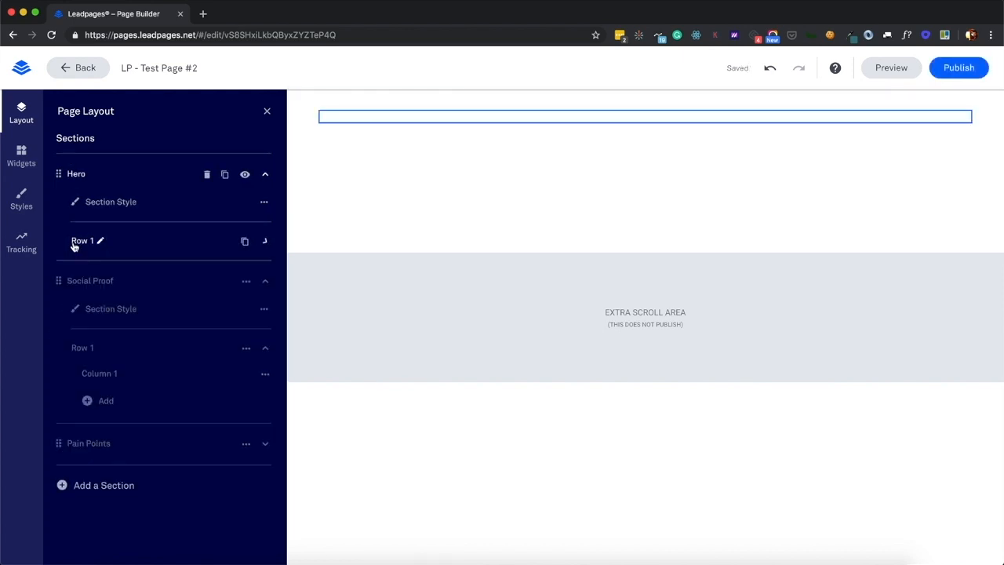
click(74, 281)
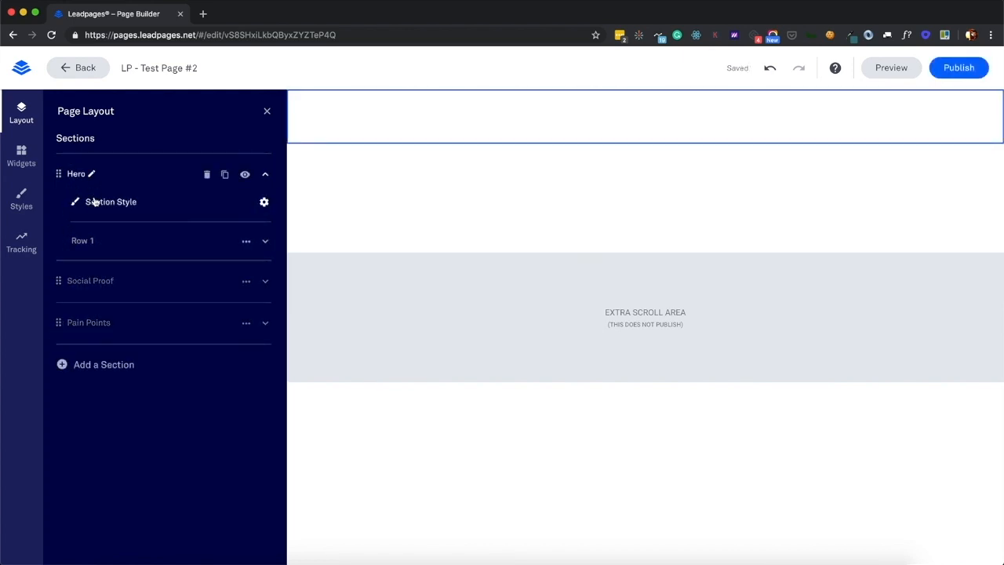
click(264, 202)
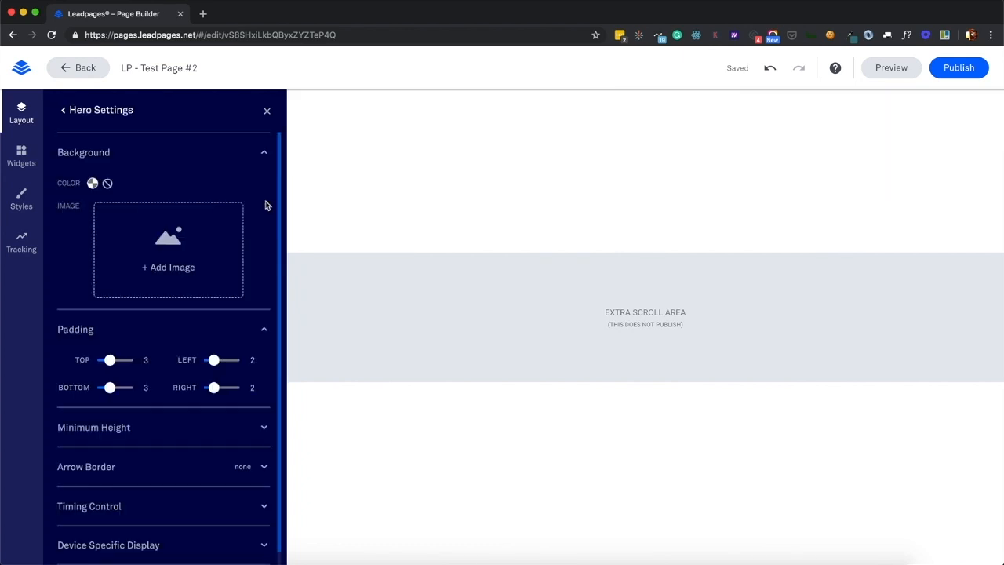
scroll(200, 218, down, 1)
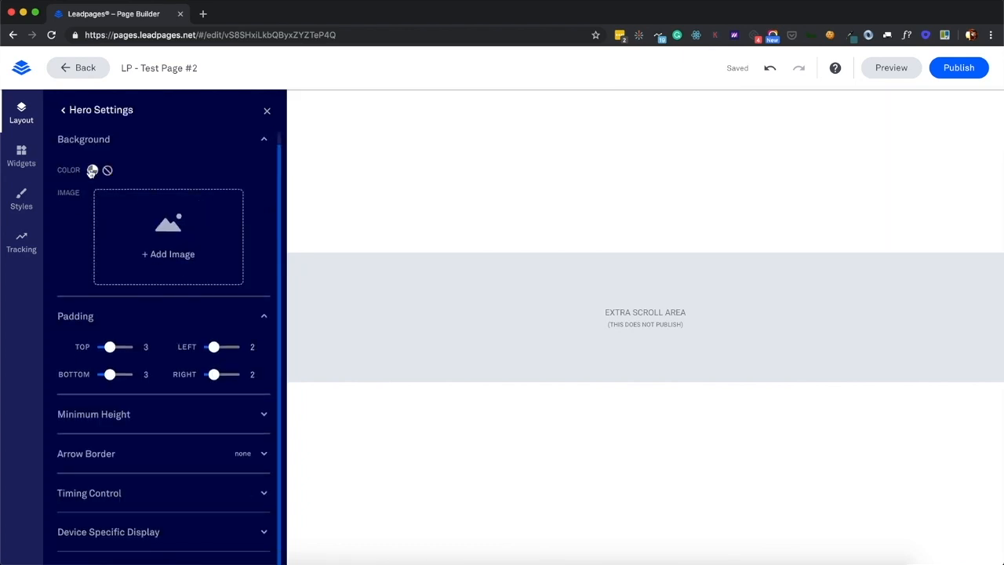
click(93, 171)
click(188, 232)
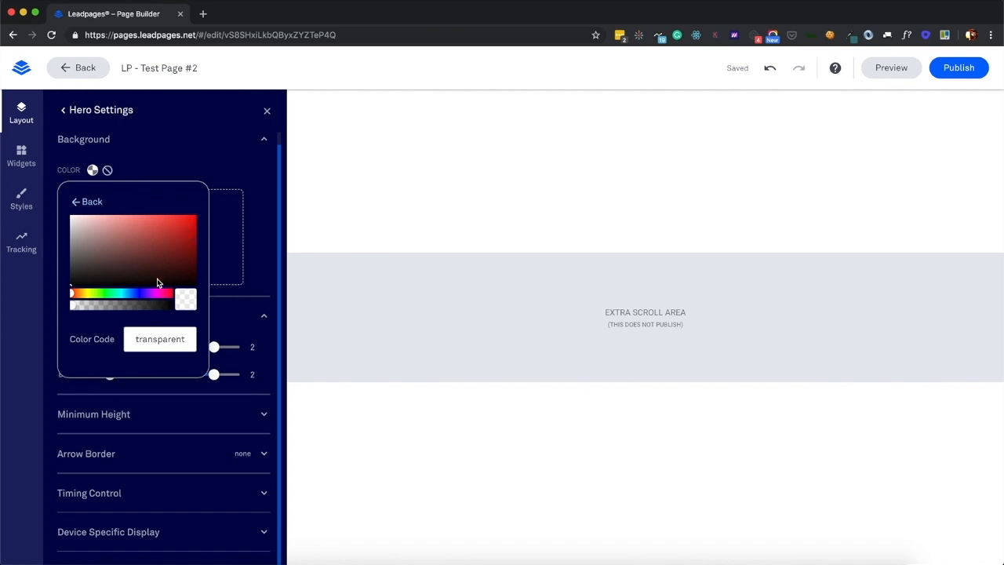
click(156, 259)
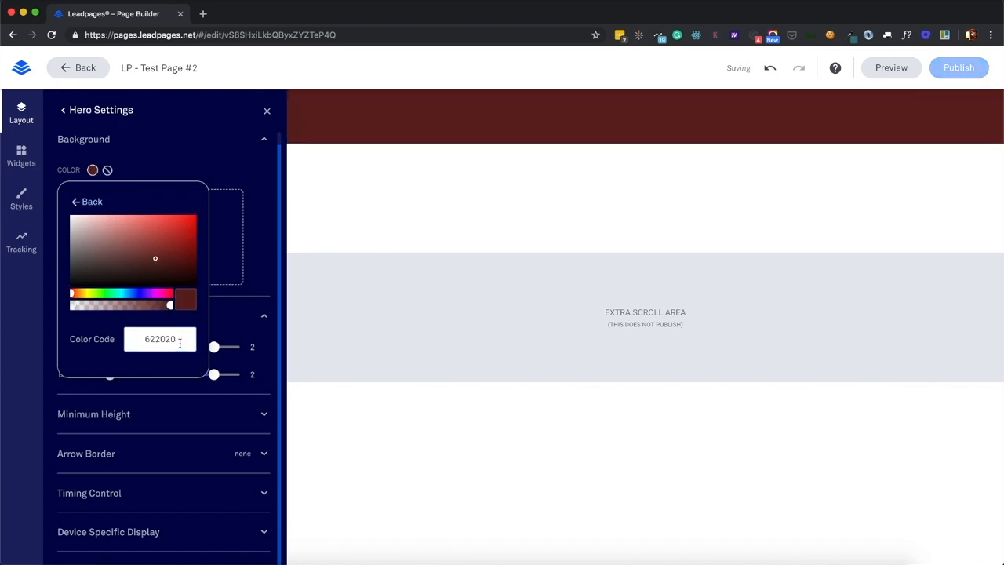
click(193, 145)
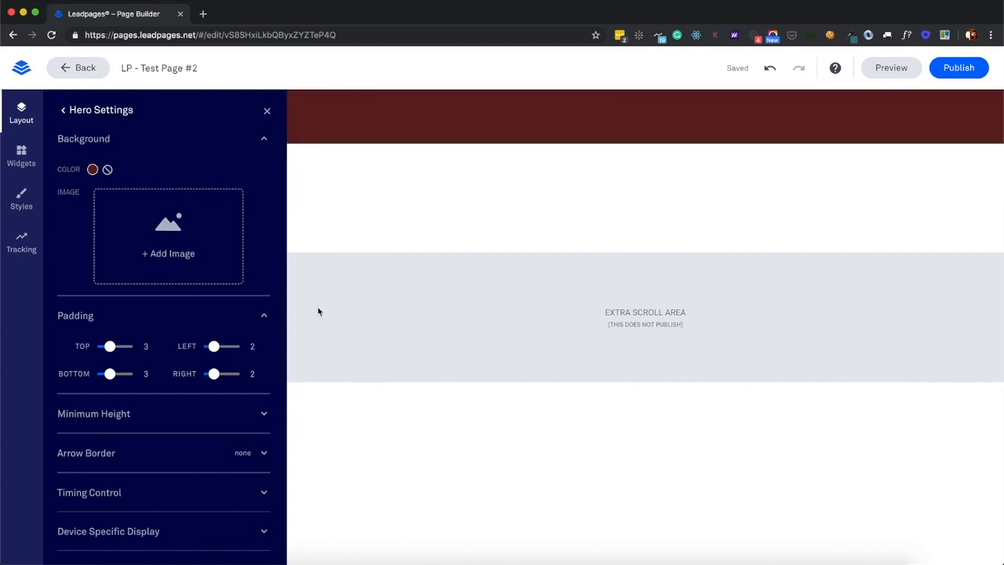
- Review the Hero section's minimum height options and return to the page layout
click(264, 413)
scroll(235, 385, down, 2)
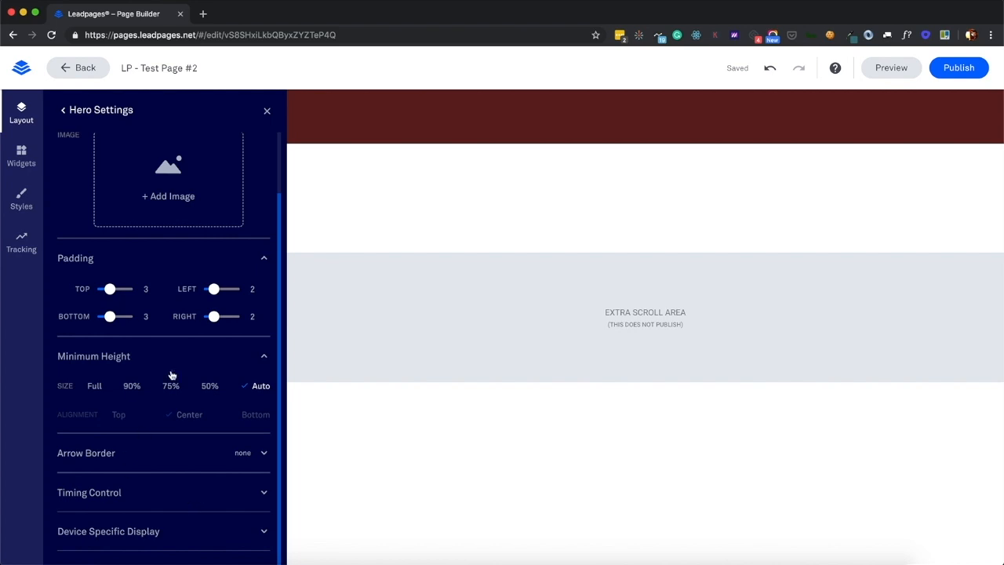
scroll(155, 531, up, 2)
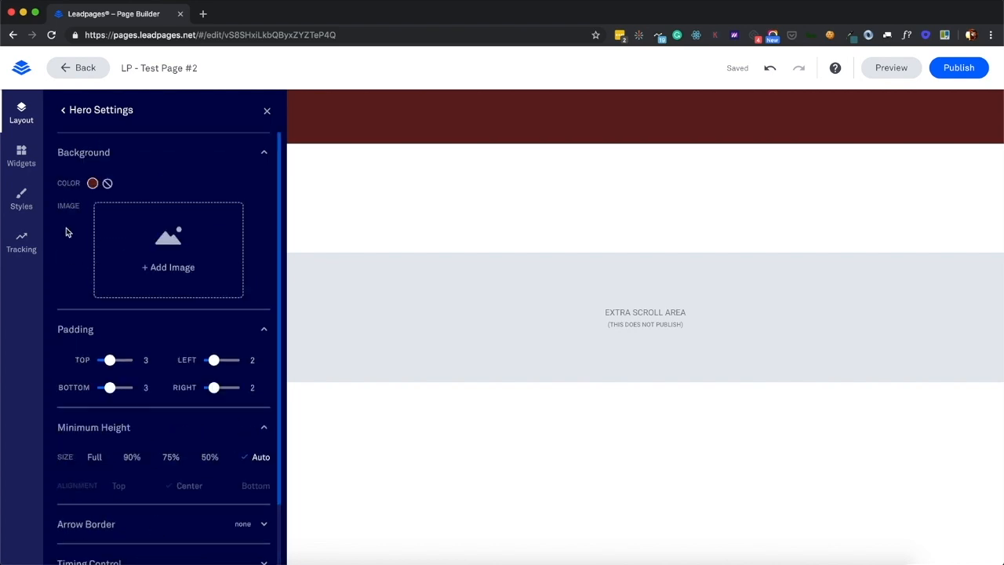
click(64, 111)
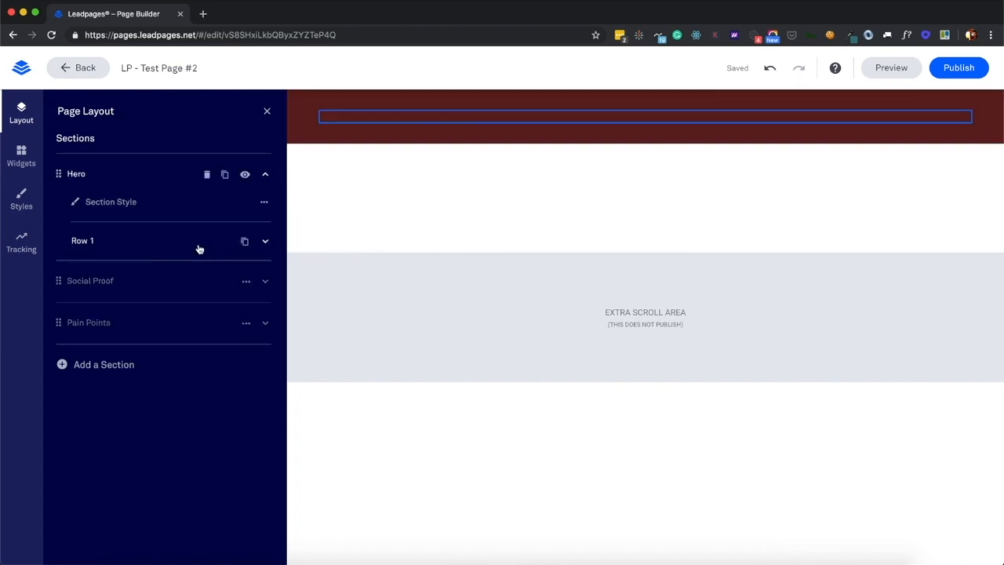
- Expand Row 1 of the Hero section and add a second row to the section
double_click(101, 241)
click(198, 240)
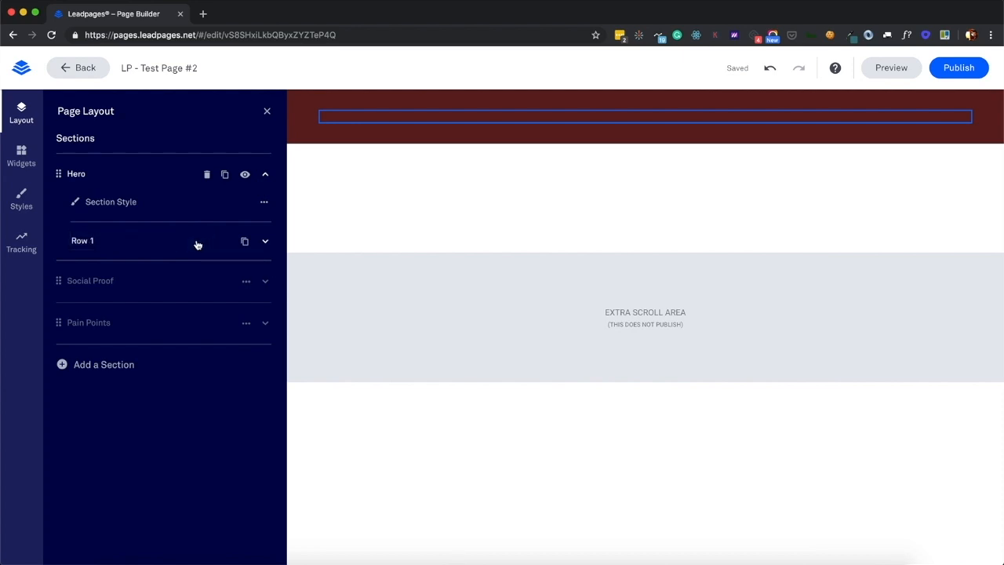
click(79, 245)
click(88, 295)
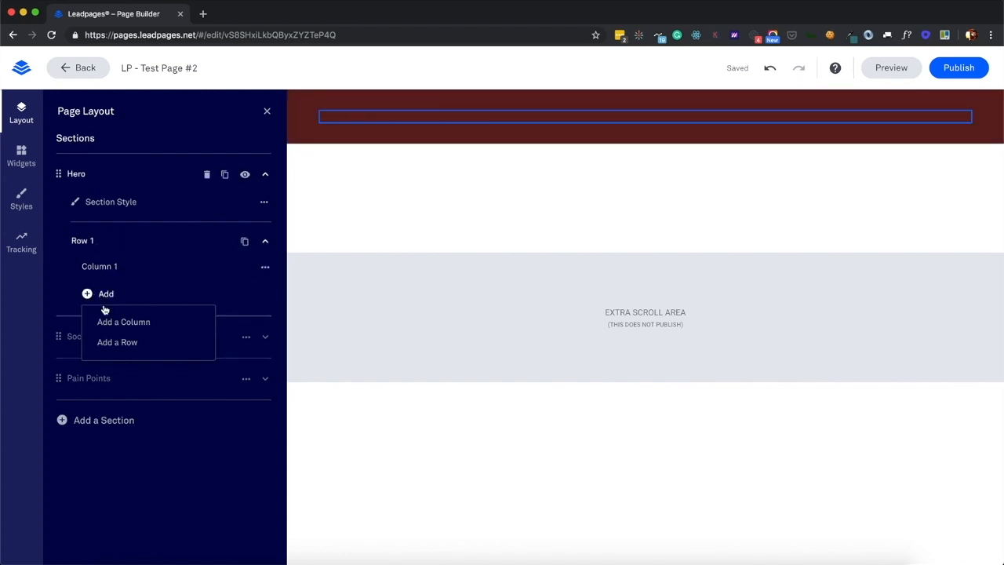
click(109, 343)
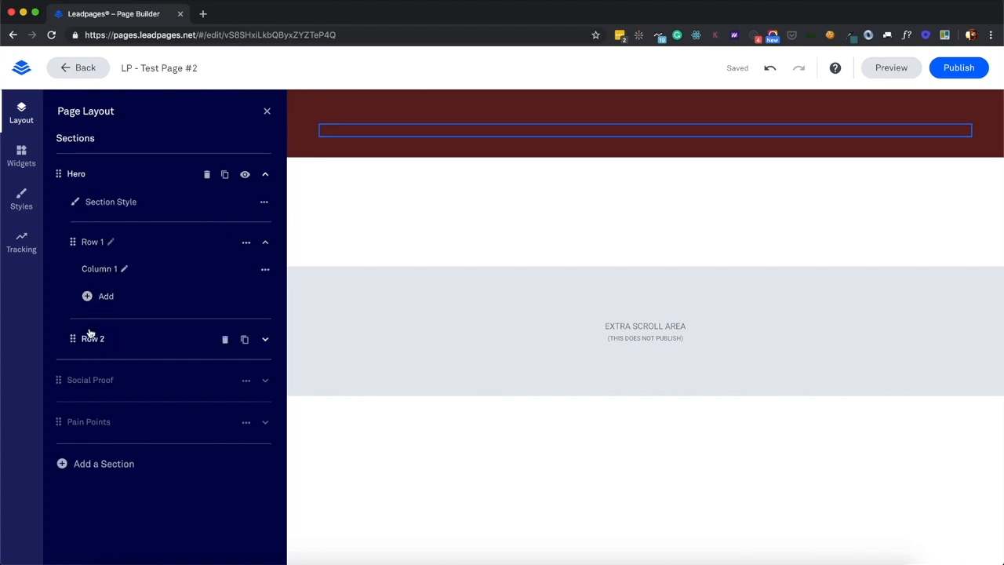
- Add two more columns to Row 1 of the Hero section
click(97, 297)
click(107, 323)
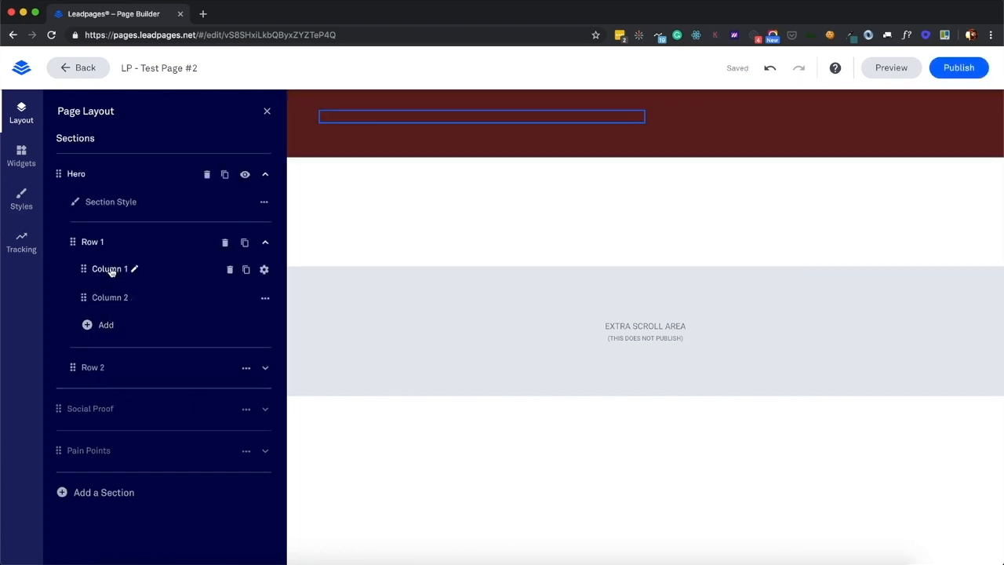
click(100, 324)
click(110, 358)
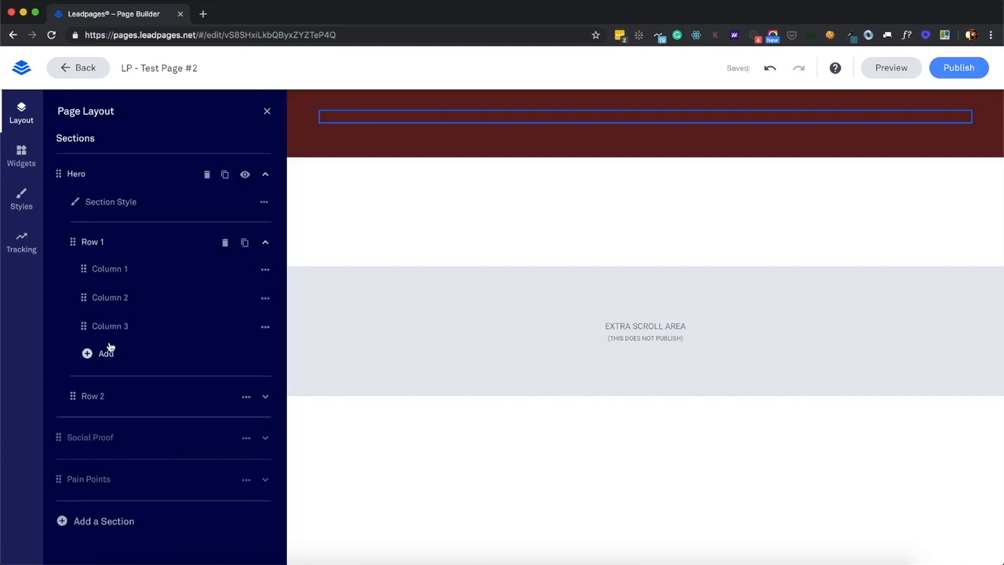
click(104, 353)
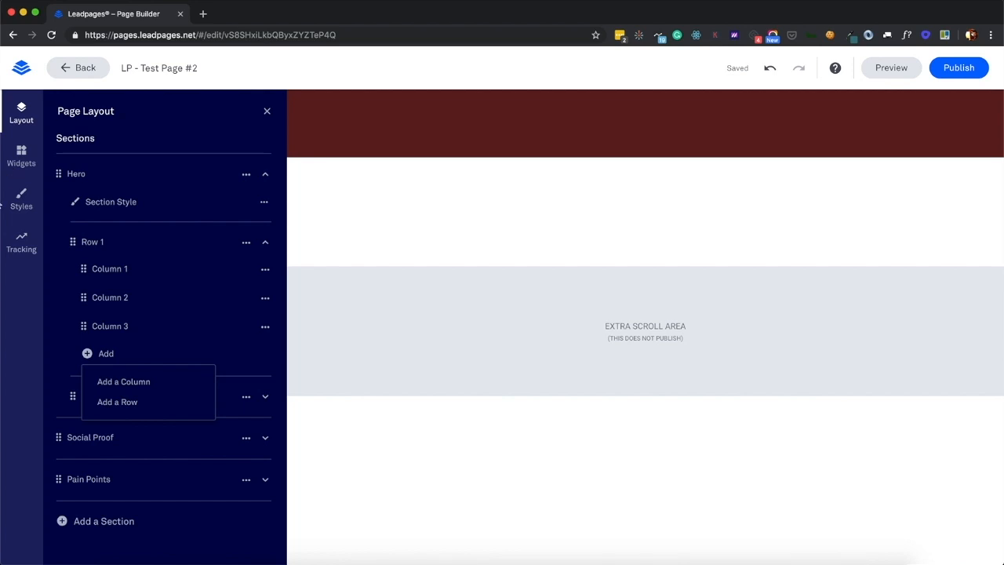
- Place a Headline widget in each of the three columns of the Hero's first row and one in its second row
click(21, 157)
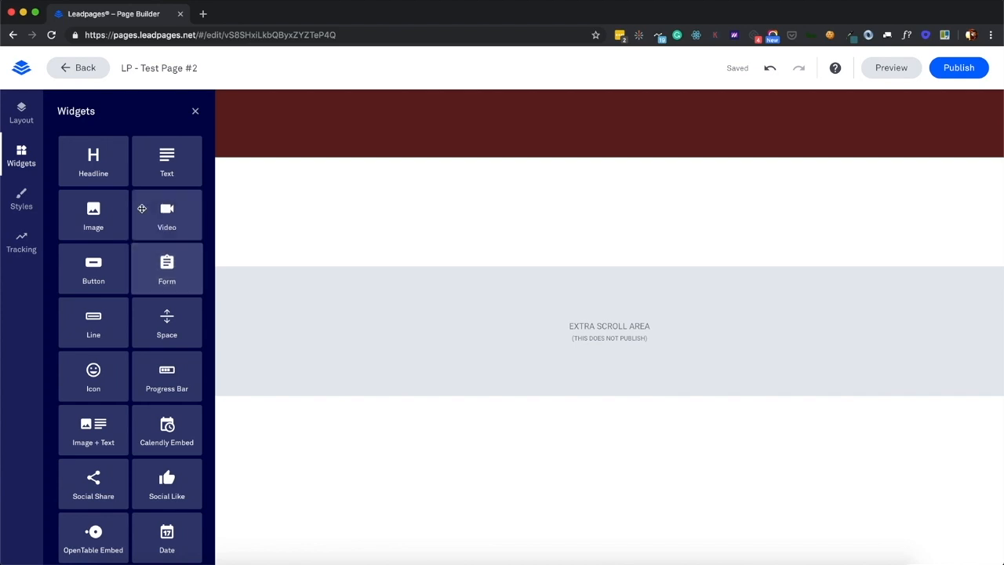
drag(96, 166, 349, 126)
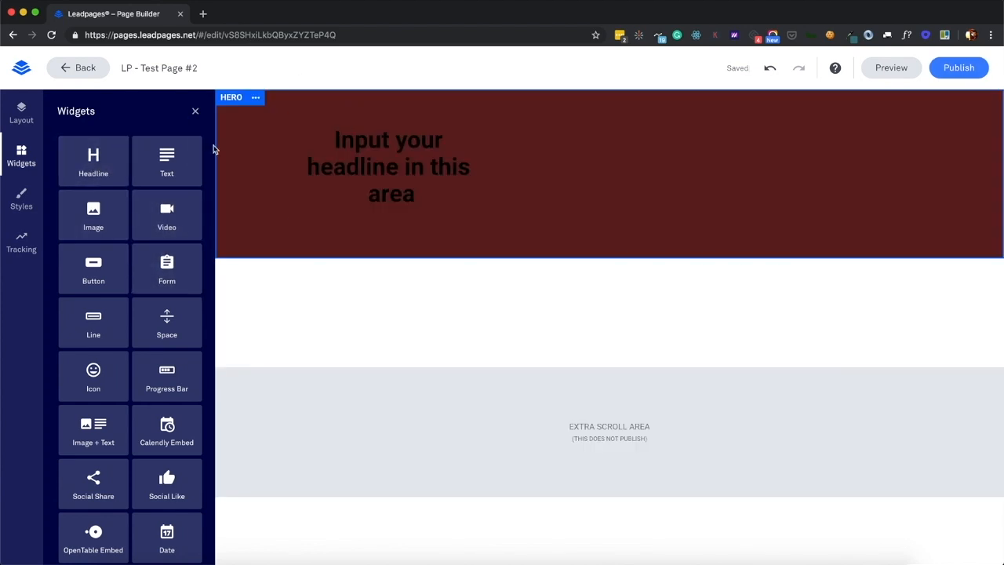
drag(94, 161, 620, 161)
drag(93, 162, 824, 160)
drag(94, 167, 513, 238)
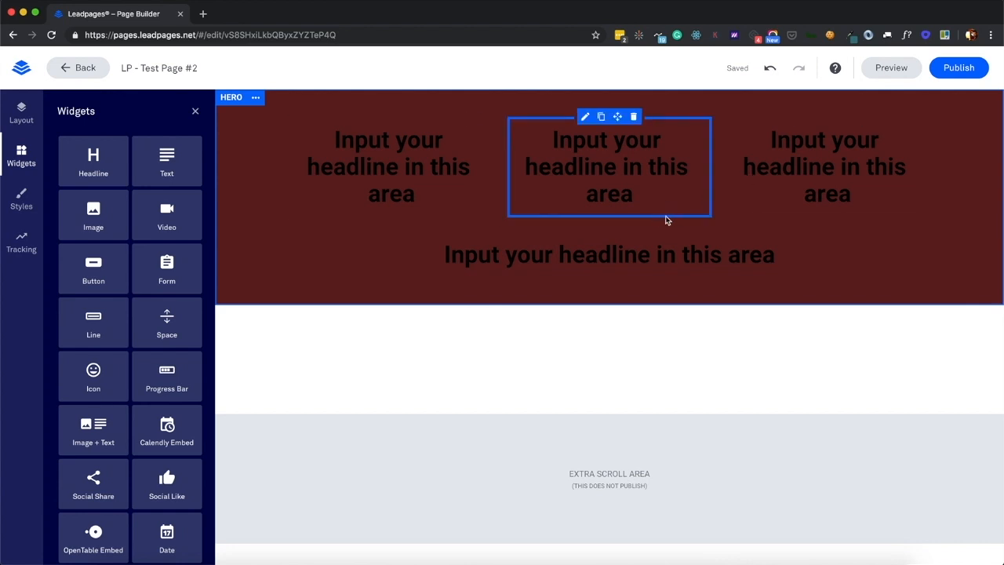
- Add a Line widget to the Social Proof section and a Space widget above it
scroll(109, 179, down, 1)
scroll(110, 179, up, 1)
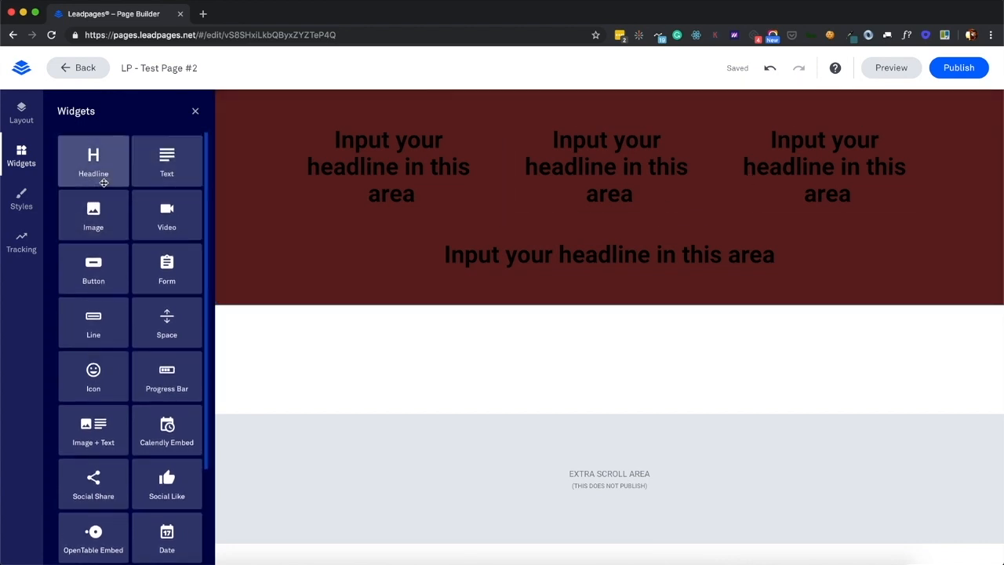
scroll(160, 223, down, 3)
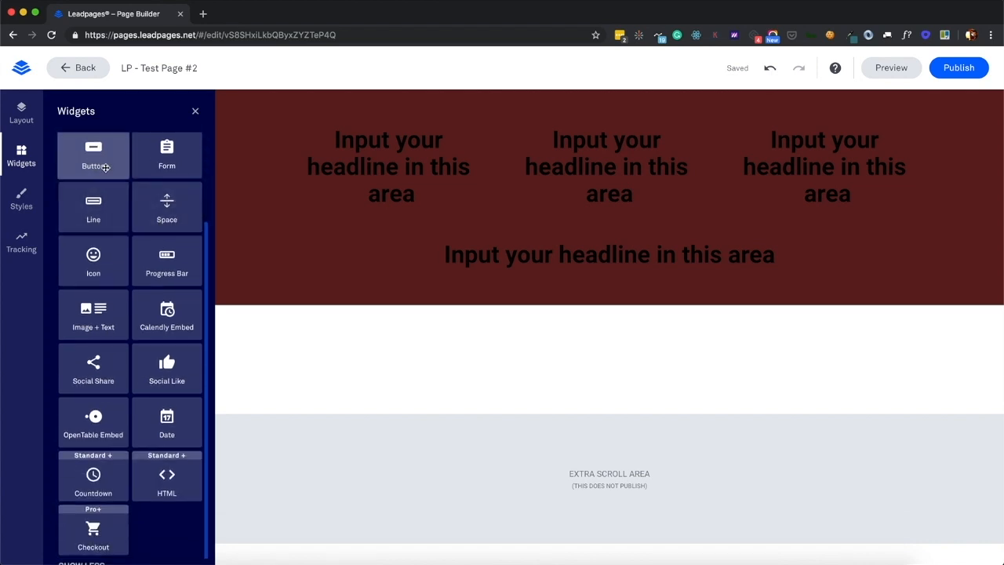
drag(93, 206, 541, 343)
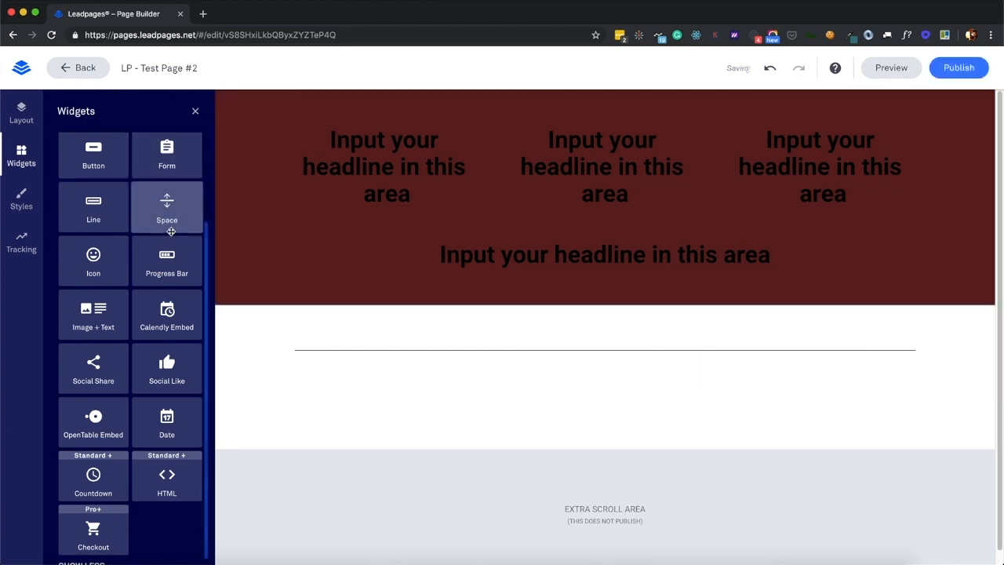
drag(166, 205, 476, 342)
- Try a Space widget between the Hero section's two rows of headlines, and remove it
drag(166, 206, 513, 240)
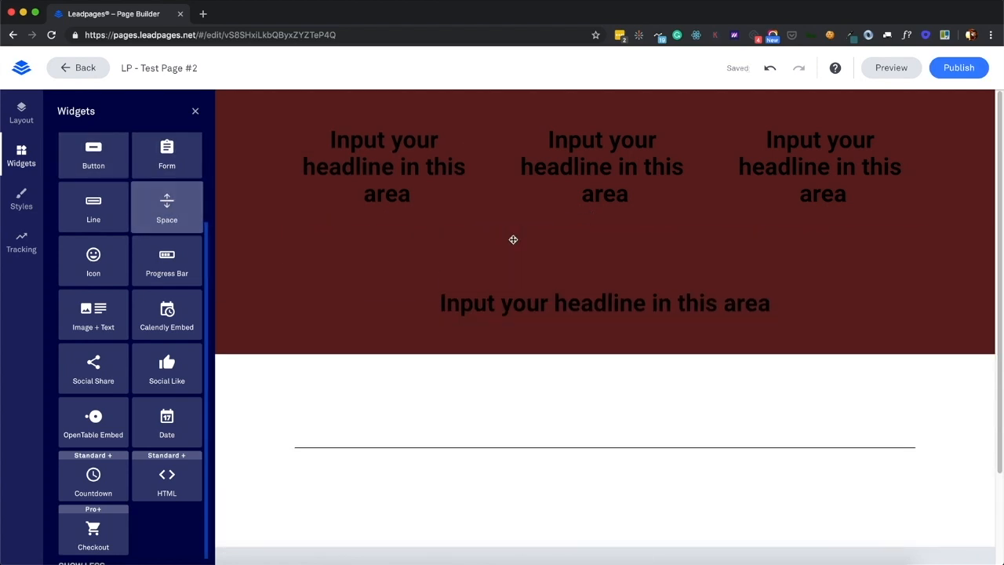
click(631, 232)
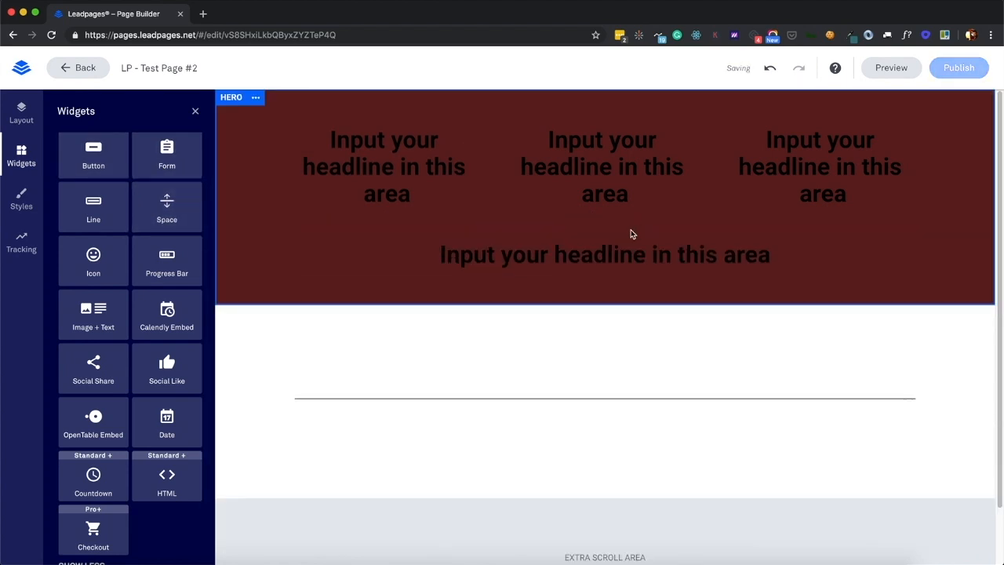
- Try an Icon widget at the start of the Social Proof section, look at its icon choices, and delete it
scroll(86, 255, down, 1)
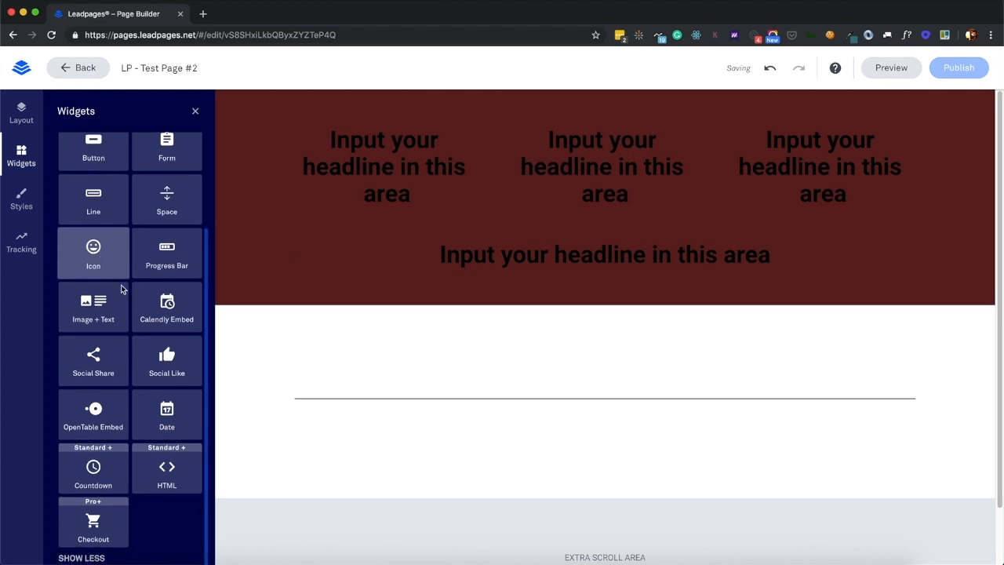
drag(110, 259, 534, 348)
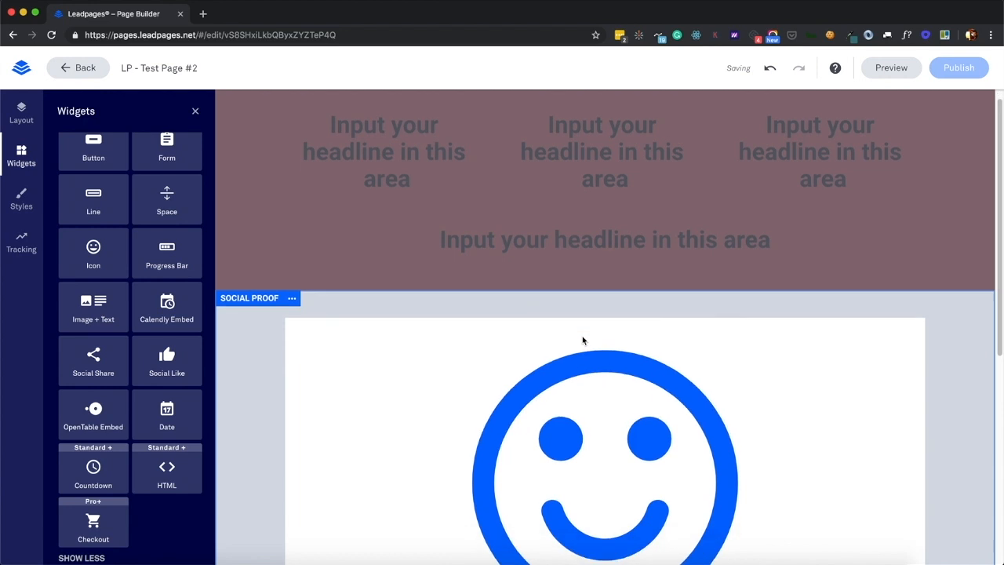
scroll(584, 341, down, 5)
click(600, 347)
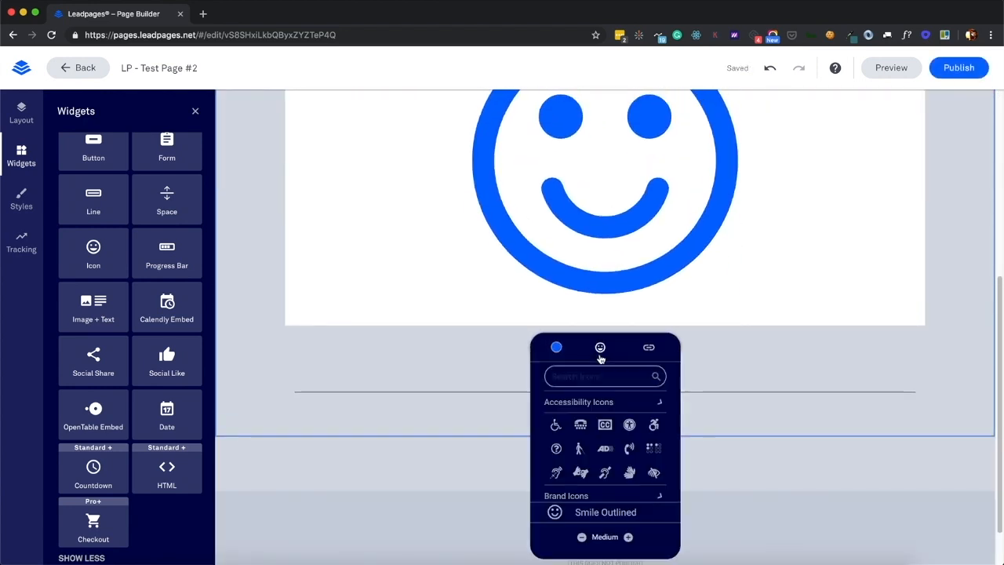
scroll(747, 222, up, 3)
scroll(747, 222, up, 2)
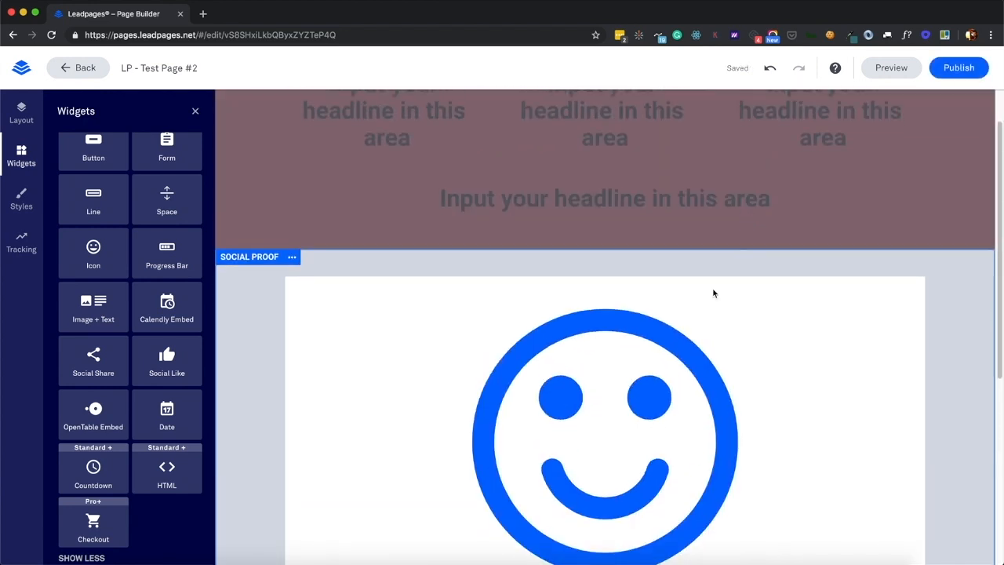
click(970, 380)
click(632, 276)
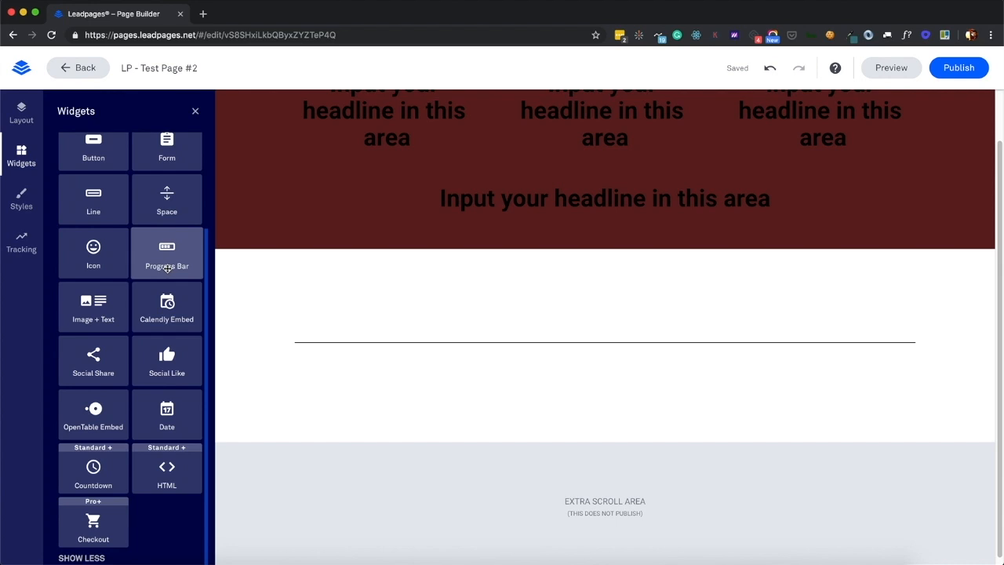
- Add a Progress Bar widget above the space and line in the Social Proof section and open its settings
drag(183, 257, 502, 290)
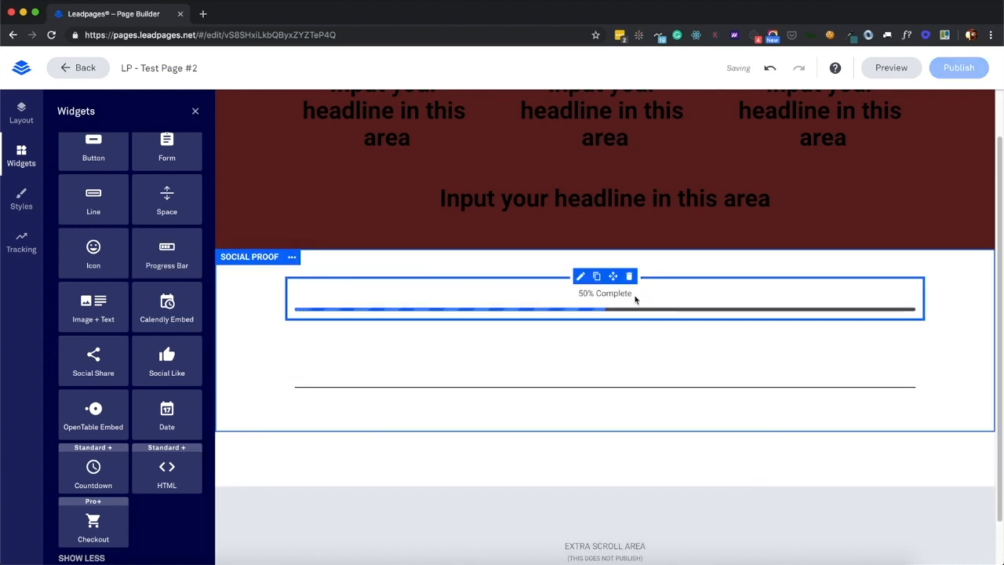
click(581, 276)
- Try raising and lowering the progress bar's completed percentage back to 50%, and switch its animation off and on again
click(646, 371)
click(647, 371)
click(647, 371)
click(610, 371)
click(609, 371)
click(609, 371)
click(663, 404)
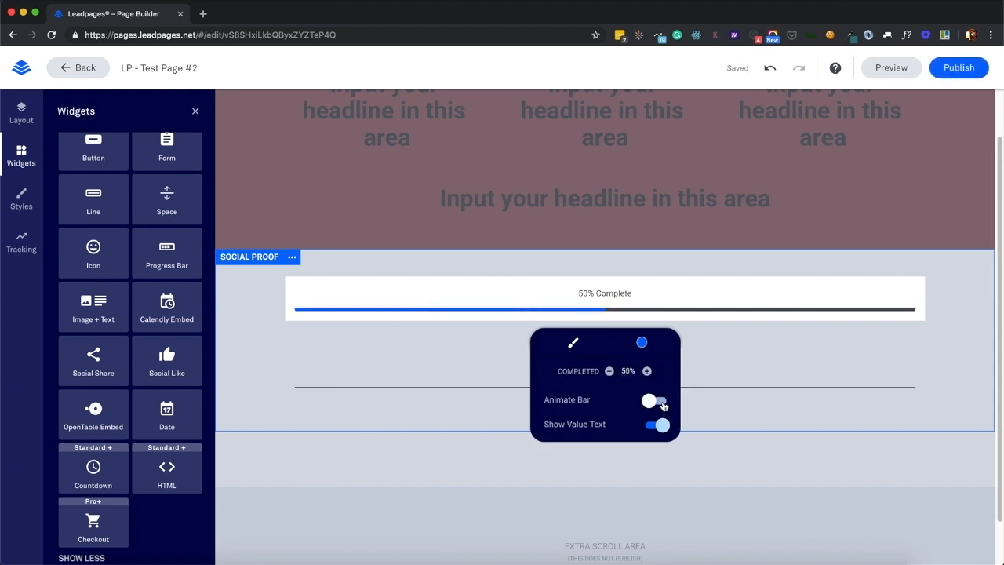
click(659, 402)
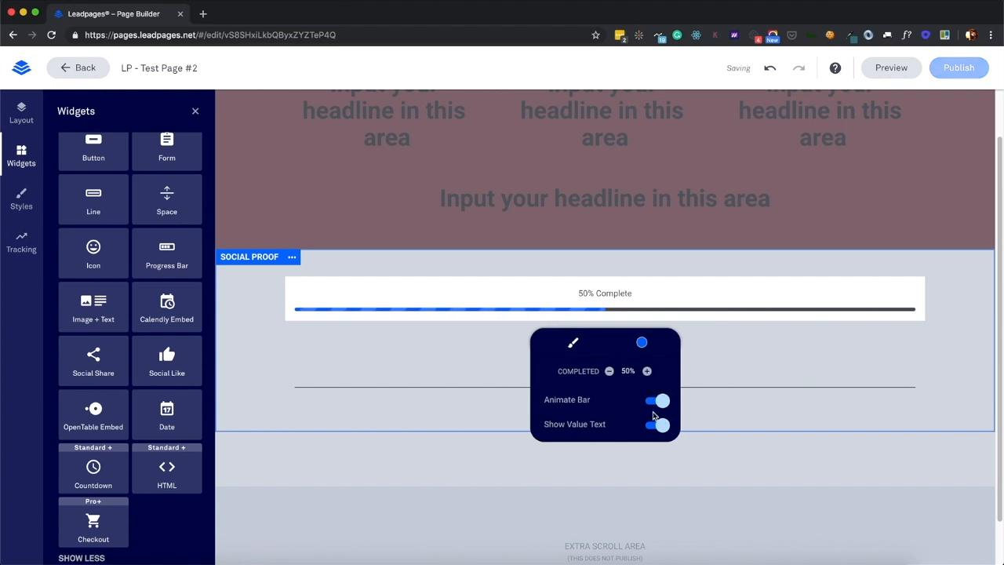
- Add an Image + Text widget below the progress bar in the Social Proof section and open its style settings
click(491, 334)
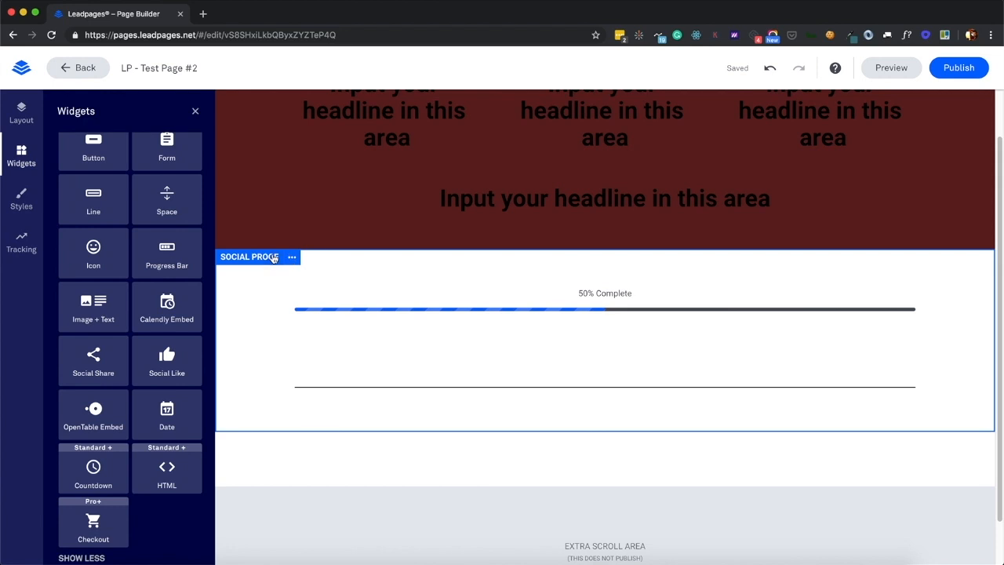
drag(91, 304, 418, 359)
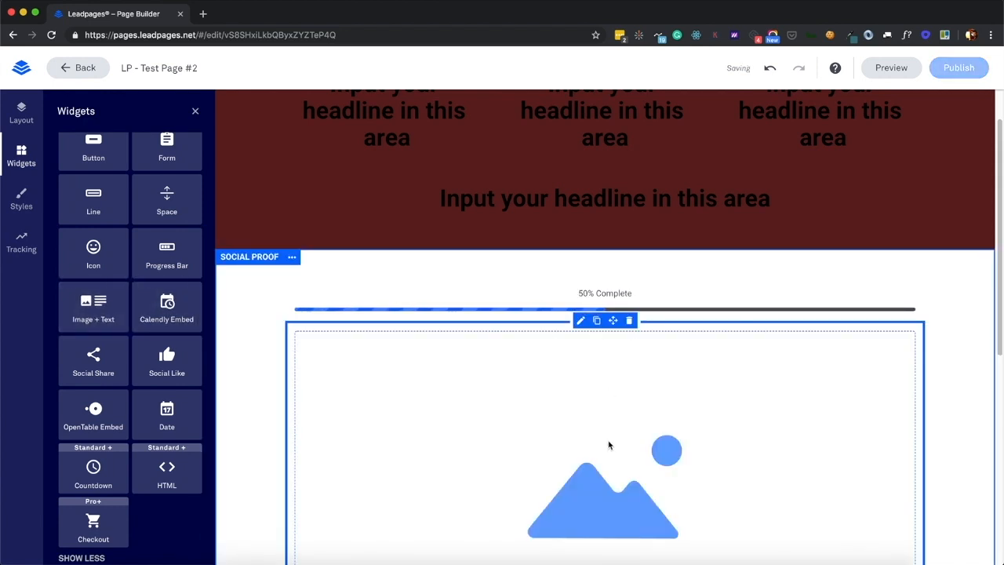
scroll(605, 427, down, 5)
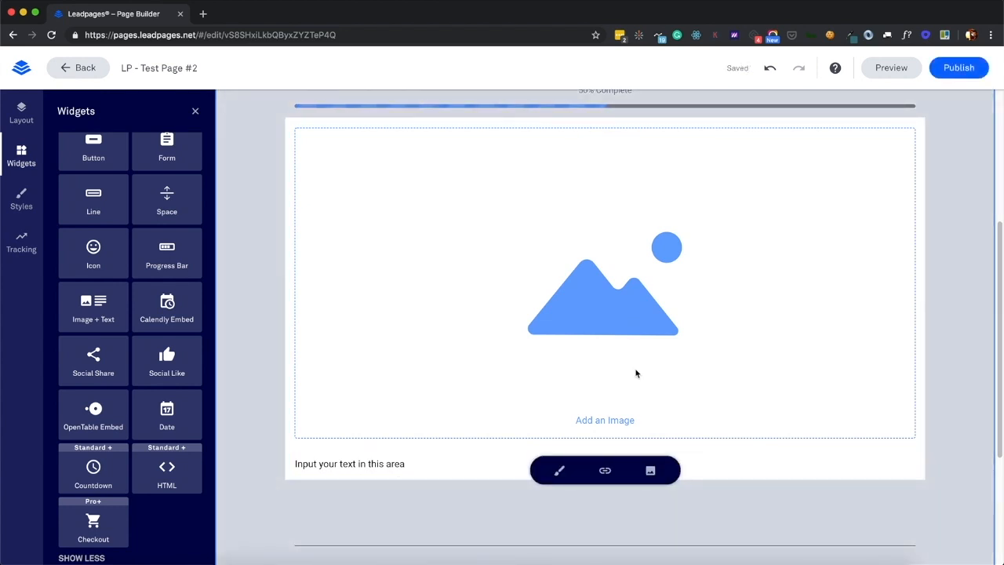
click(556, 472)
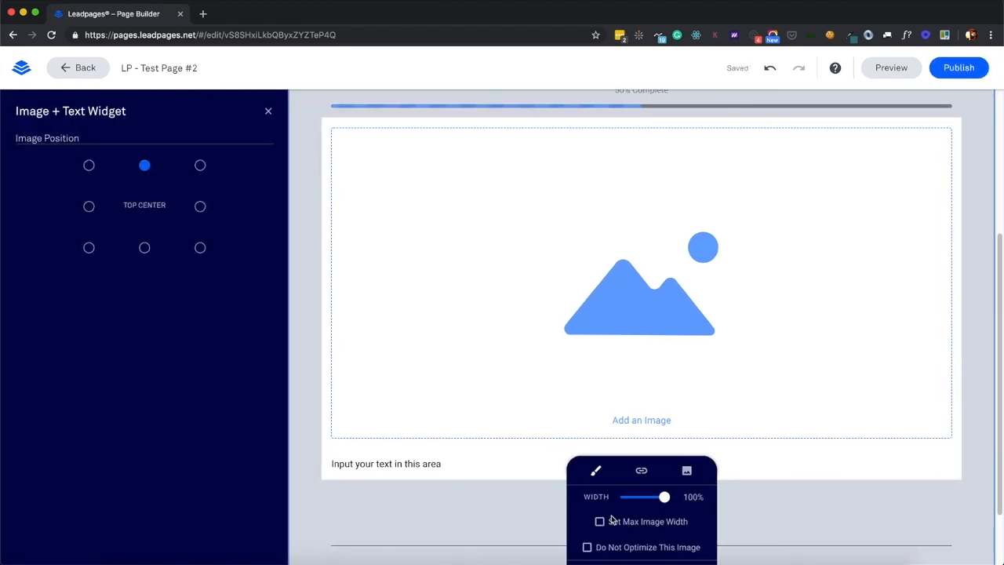
- Look over the Image + Text widget's width, alignment and shape options and the image library without inserting an image
scroll(596, 515, down, 2)
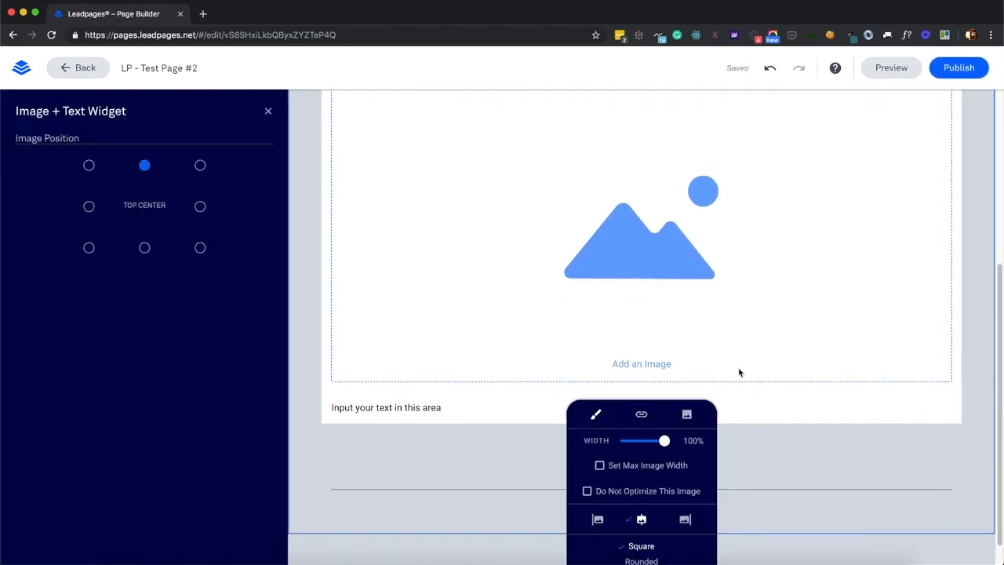
scroll(737, 345, up, 3)
scroll(738, 343, down, 5)
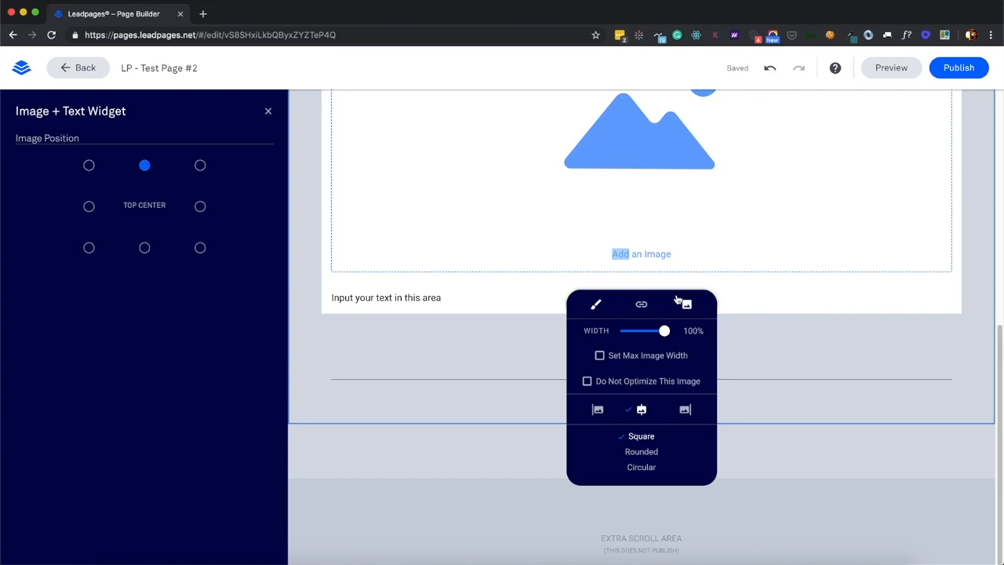
click(596, 308)
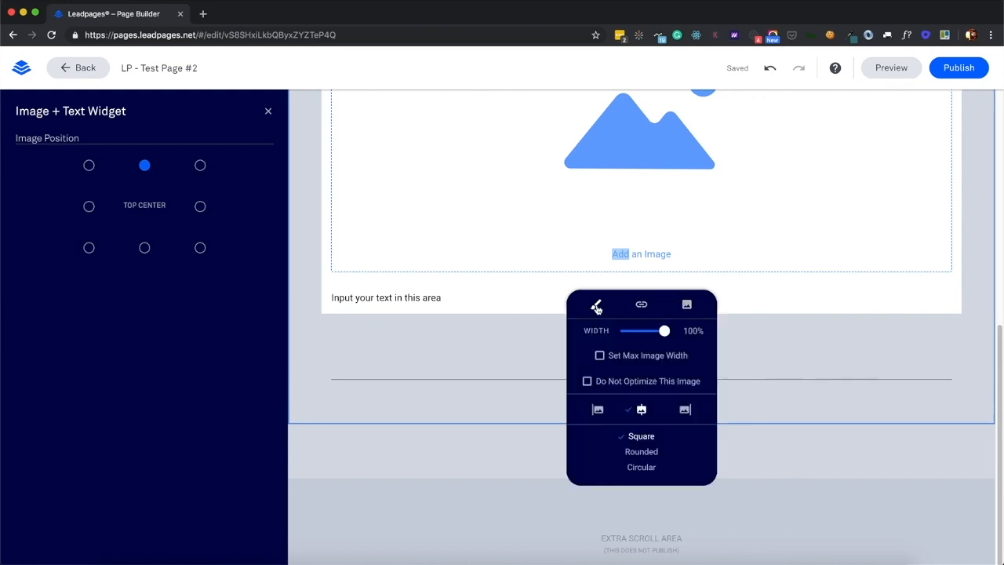
click(685, 302)
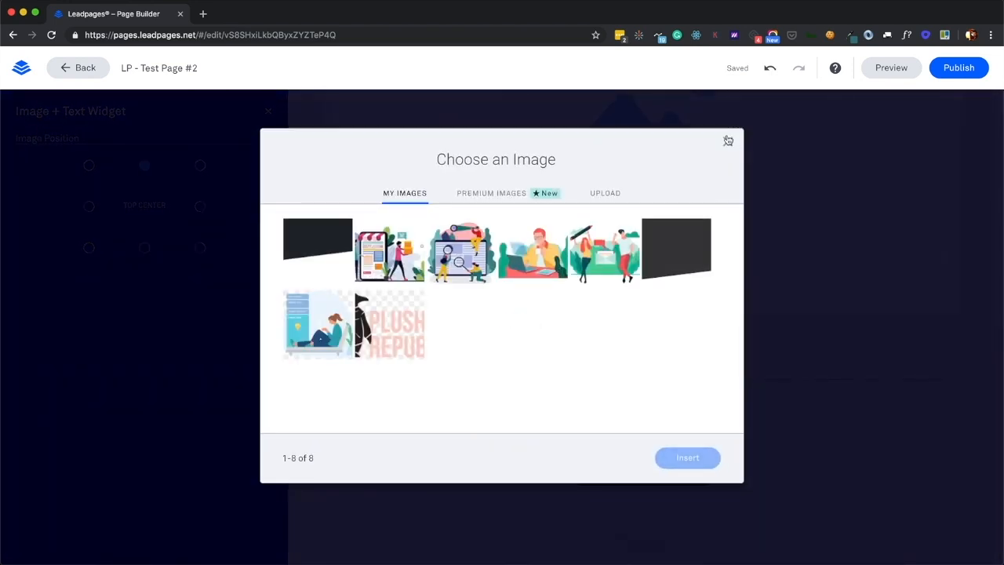
click(728, 140)
- Set the Image + Text widget's image position to Center Left and close its settings
scroll(670, 218, up, 3)
click(89, 206)
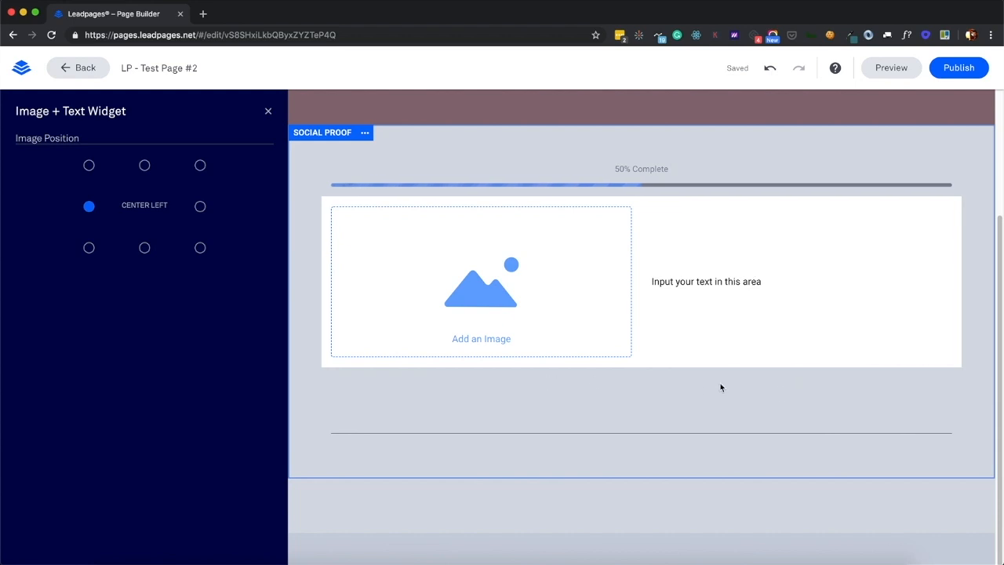
click(868, 422)
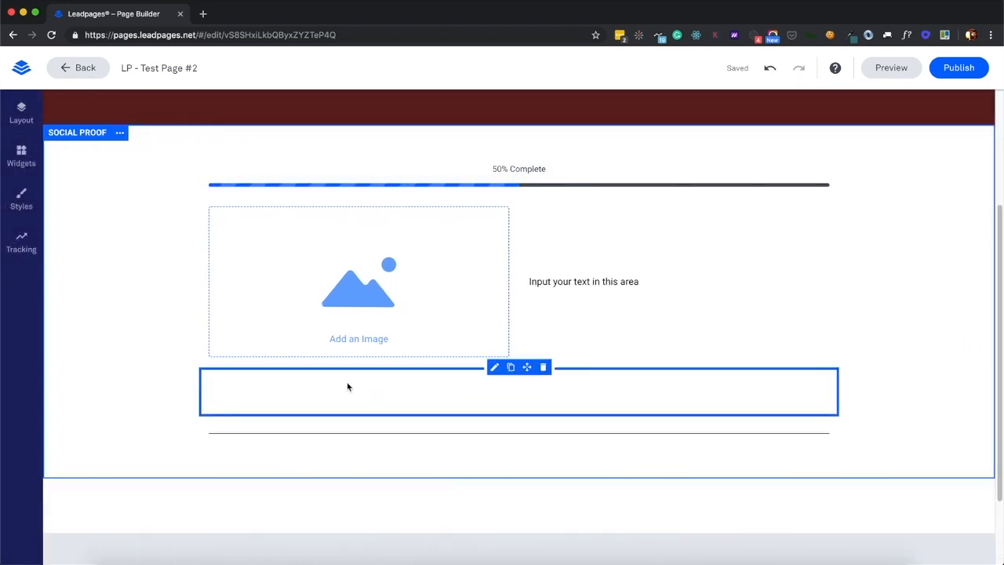
- Add a Countdown widget just above the line in the Social Proof section and open its settings
click(21, 156)
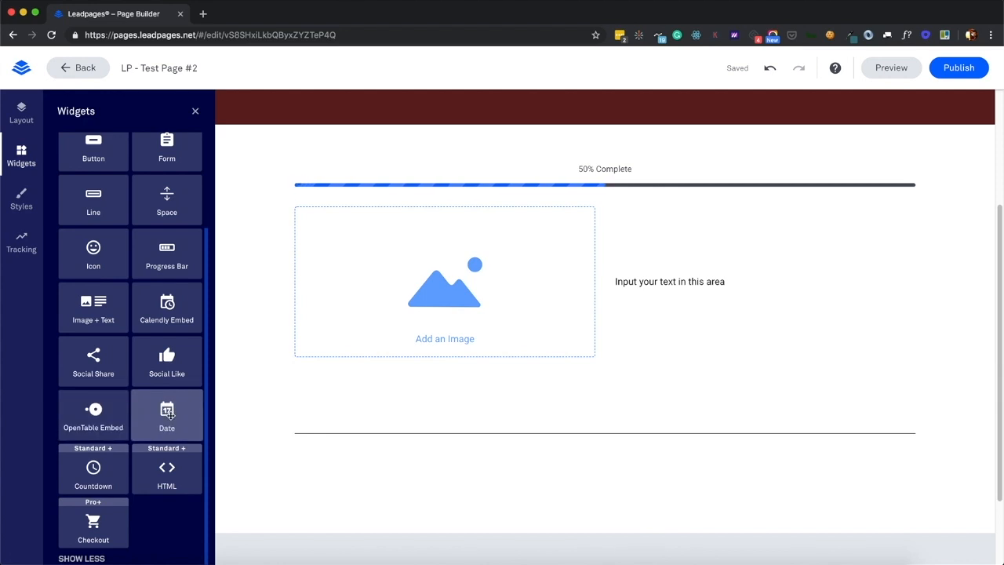
drag(92, 480, 503, 469)
scroll(549, 431, down, 2)
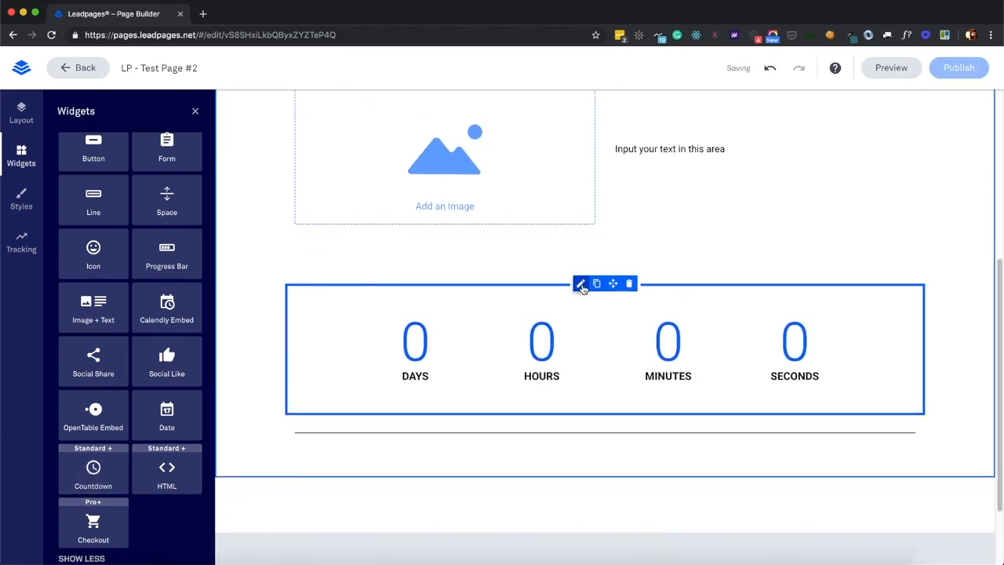
click(569, 375)
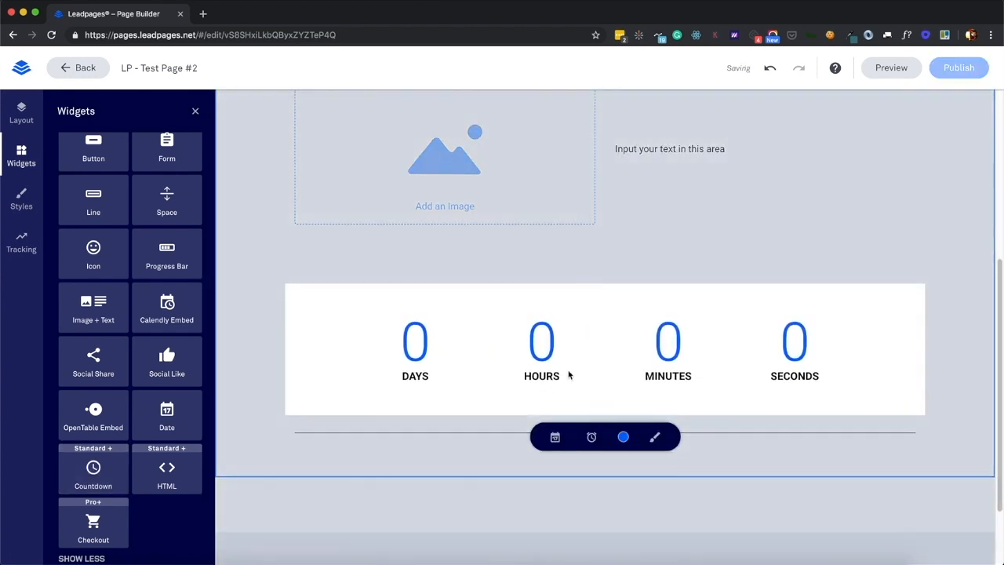
- Make the countdown an Evergreen timer lasting 1 day
click(592, 441)
click(555, 437)
scroll(589, 484, down, 1)
scroll(590, 484, down, 1)
click(648, 417)
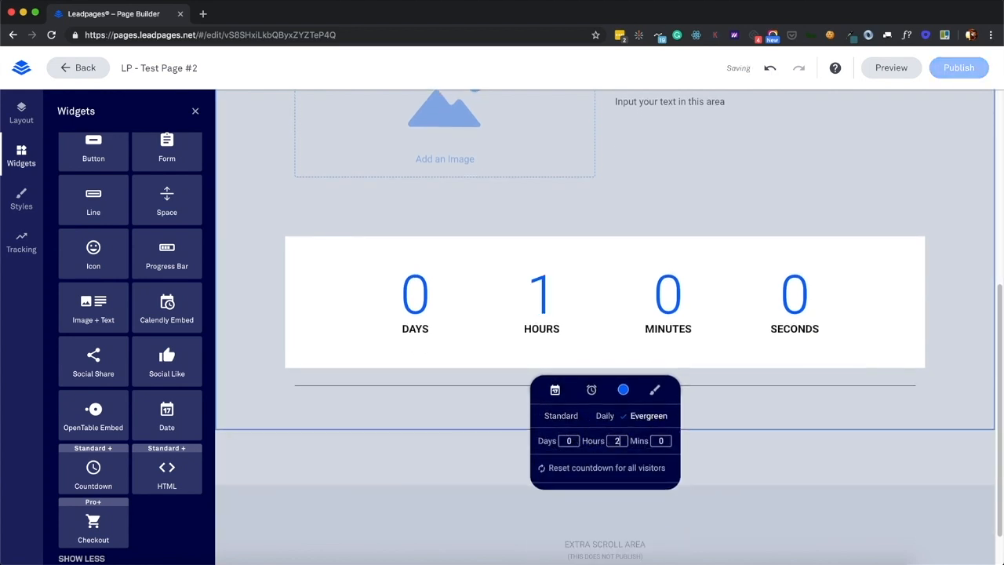
click(689, 438)
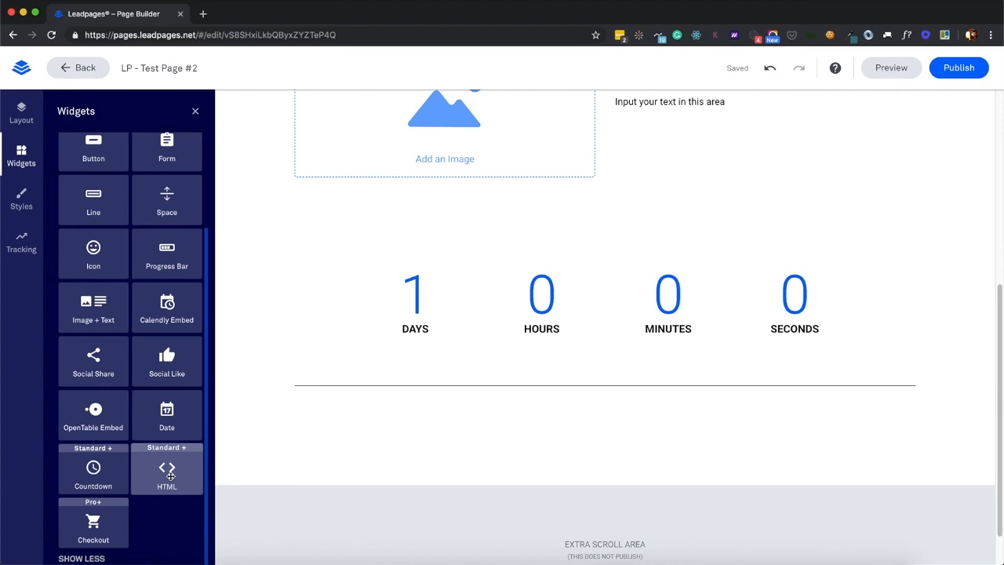
- Add an HTML widget between the countdown and the line in the Social Proof section
drag(164, 470, 440, 378)
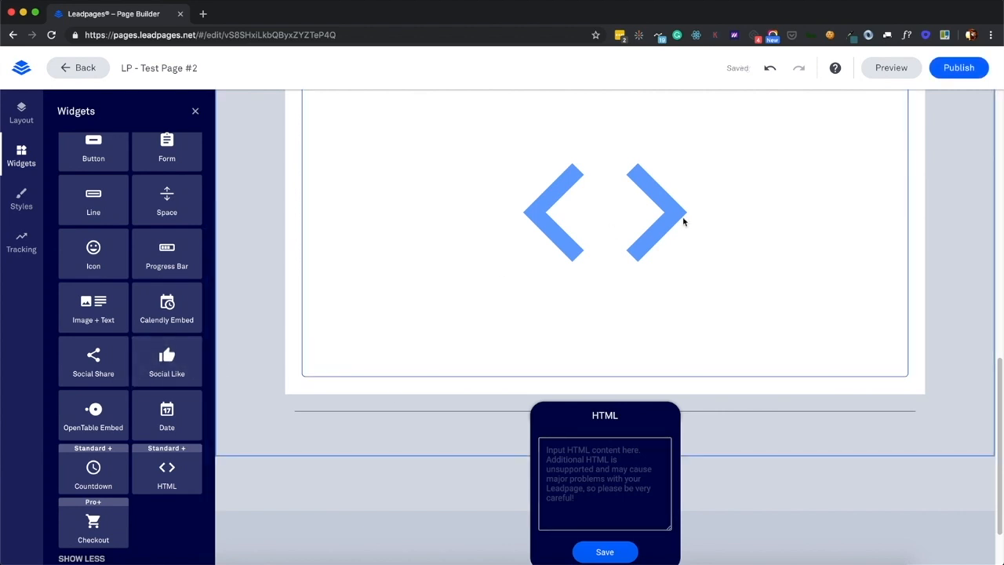
scroll(700, 300, up, 5)
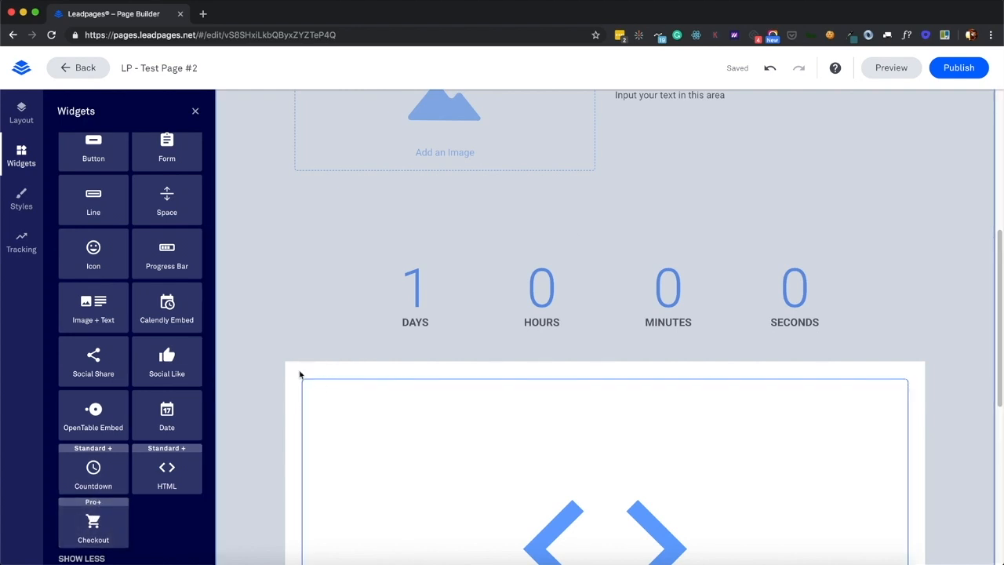
- Open the page-wide styles and examine the headline, text and countdown font settings
click(21, 199)
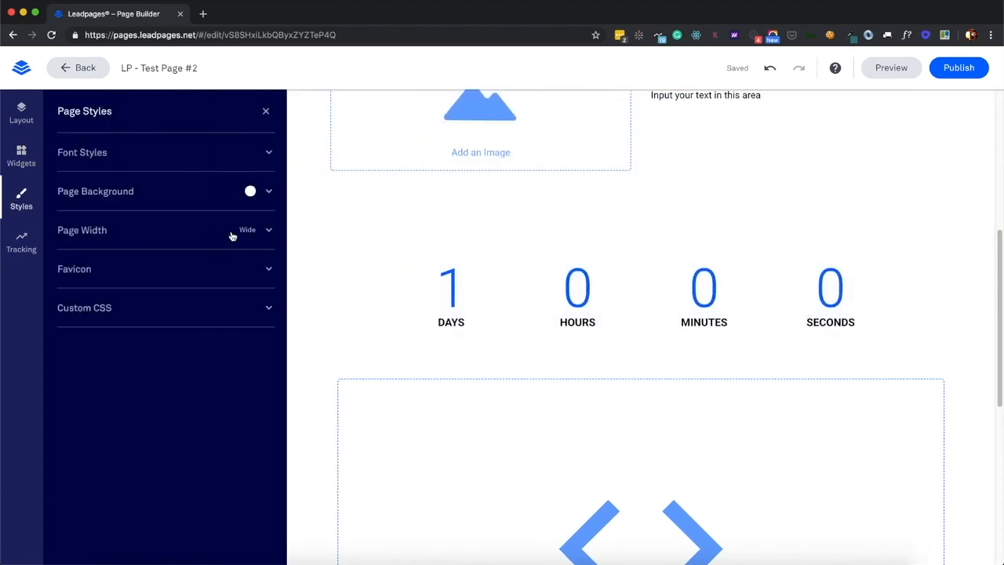
click(269, 155)
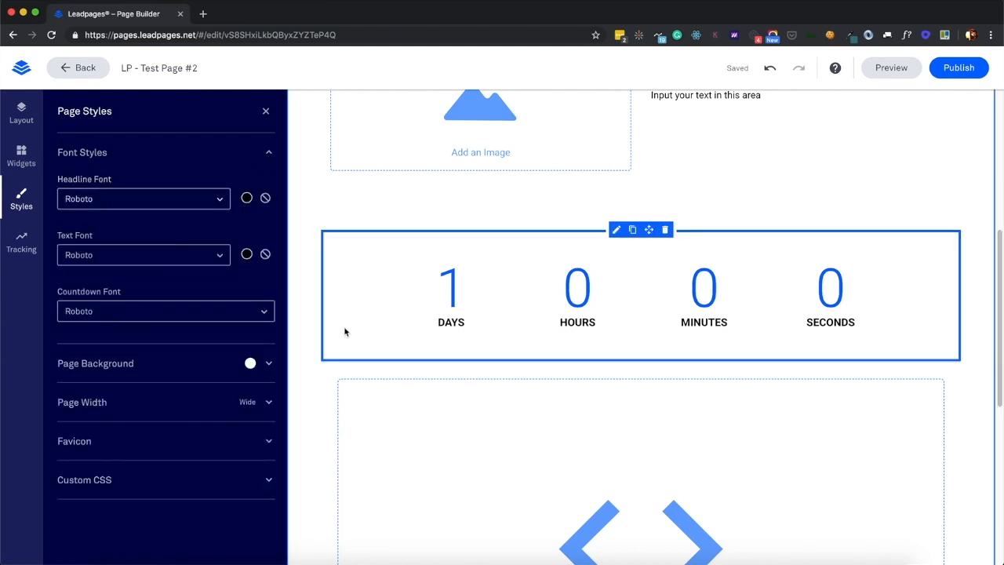
scroll(343, 330, up, 5)
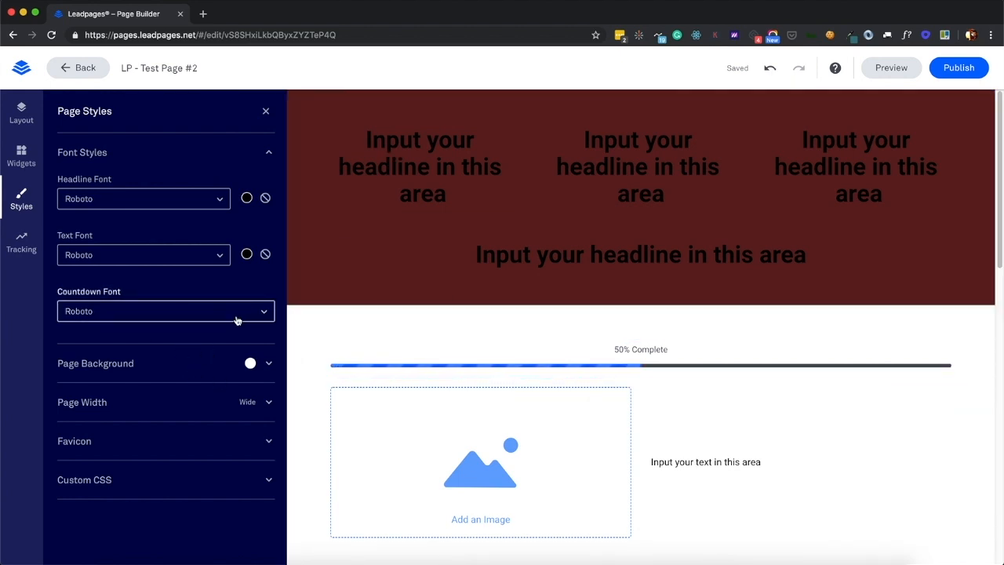
- Examine the size, spacing and font choices for the first headline in the Hero section, leaving them as they are
click(432, 138)
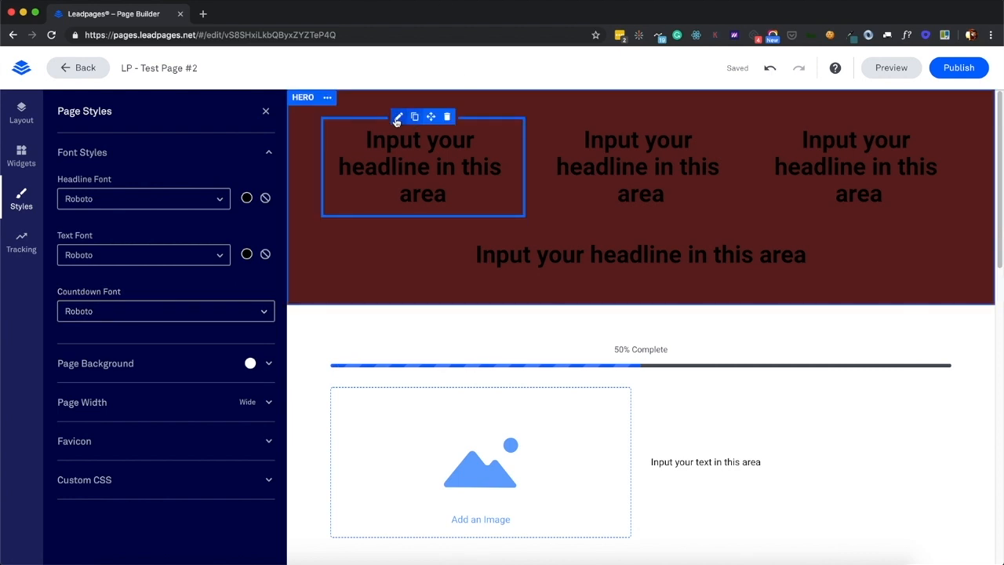
click(398, 126)
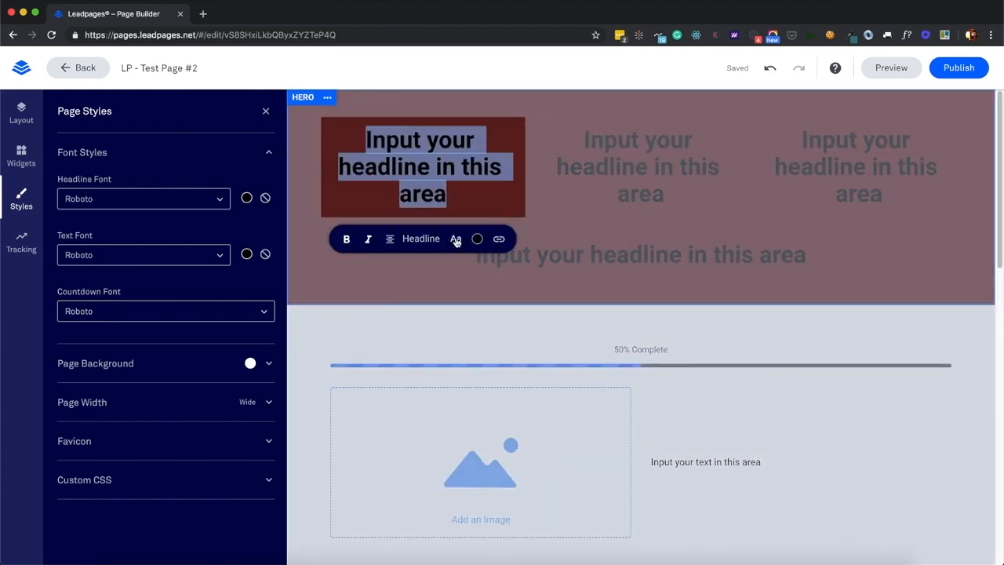
click(456, 240)
scroll(361, 329, up, 3)
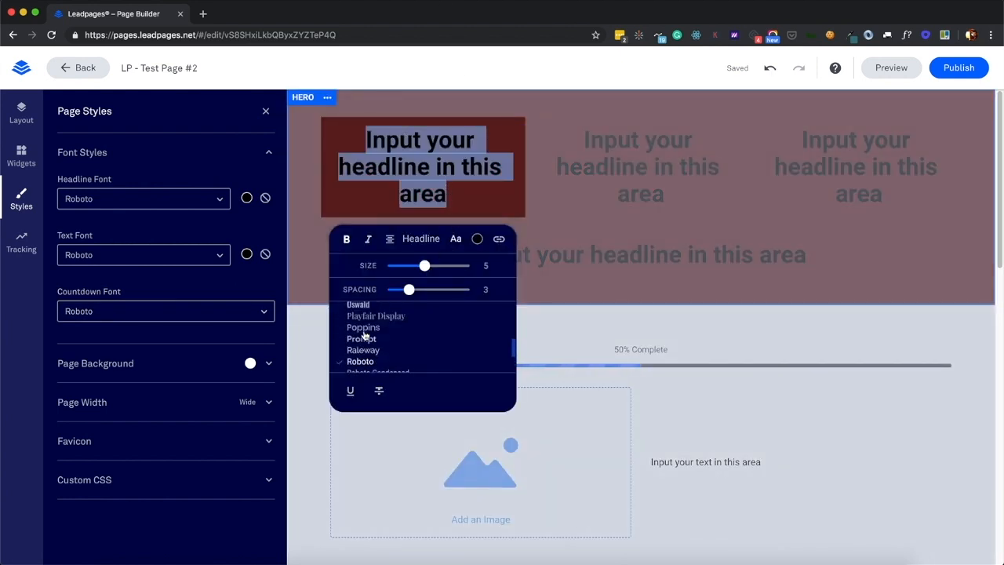
scroll(363, 335, up, 5)
click(567, 329)
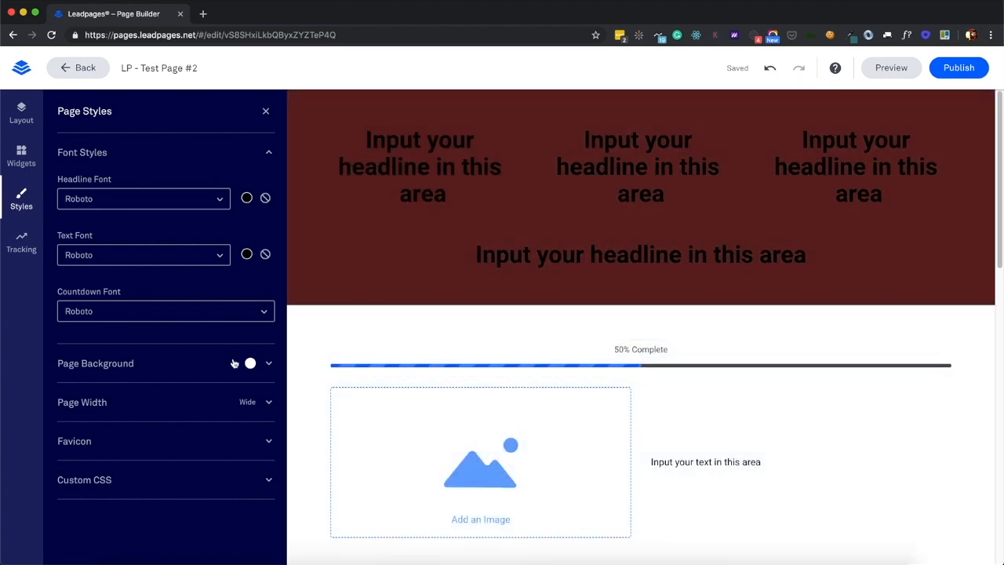
- Look at the page background options, try the Small and Medium section widths, and return to Large
click(180, 368)
scroll(179, 368, down, 2)
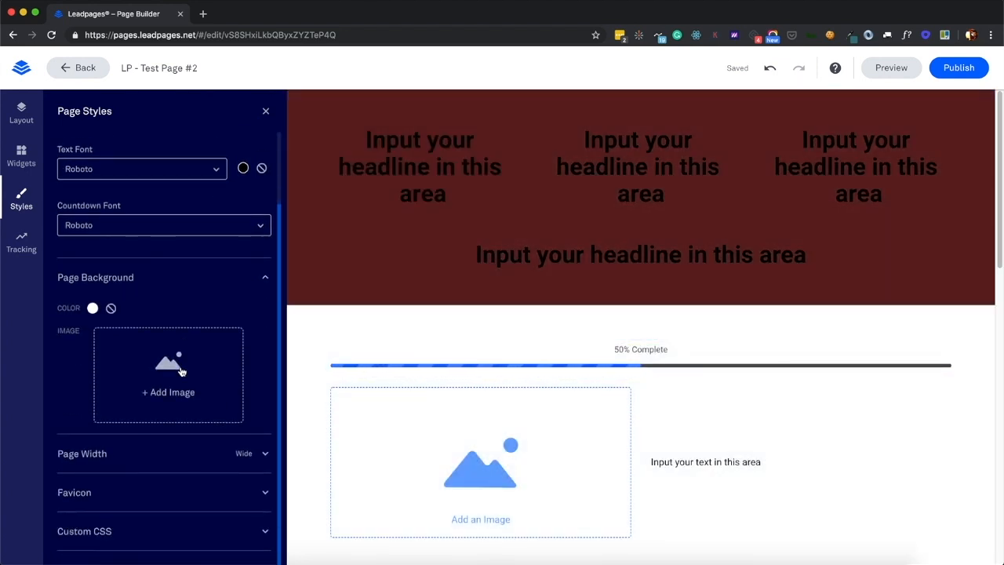
click(166, 453)
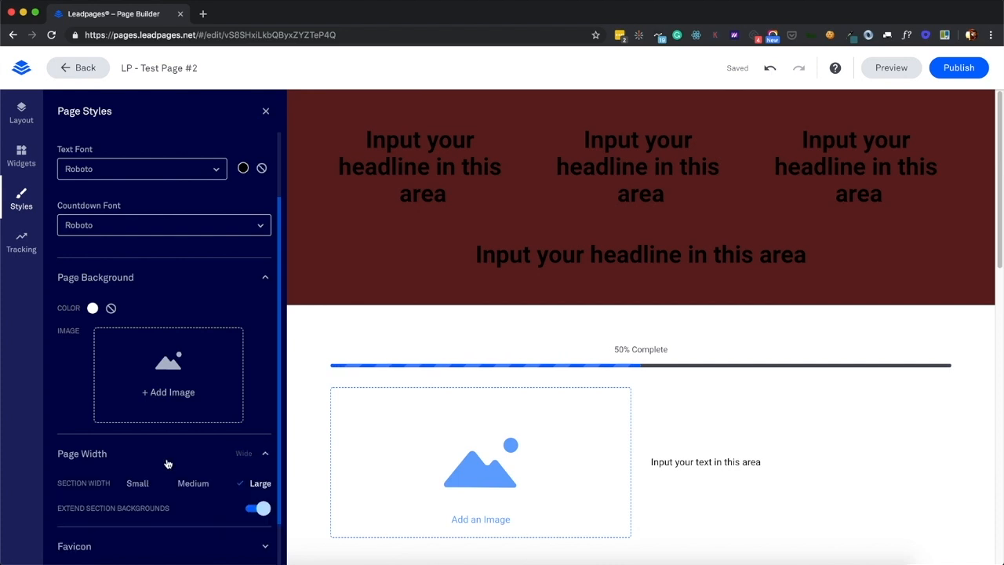
scroll(168, 460, down, 2)
click(201, 429)
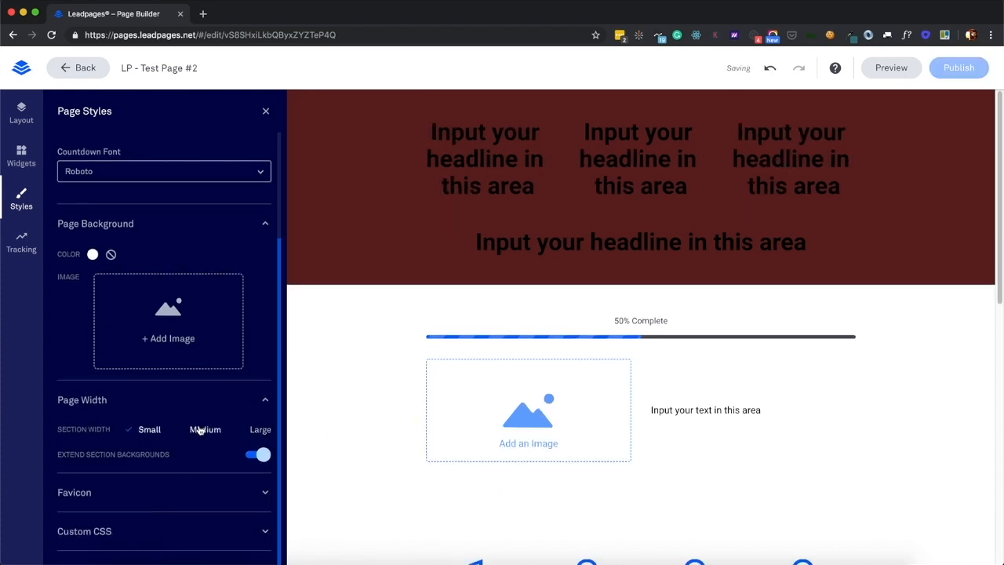
click(262, 430)
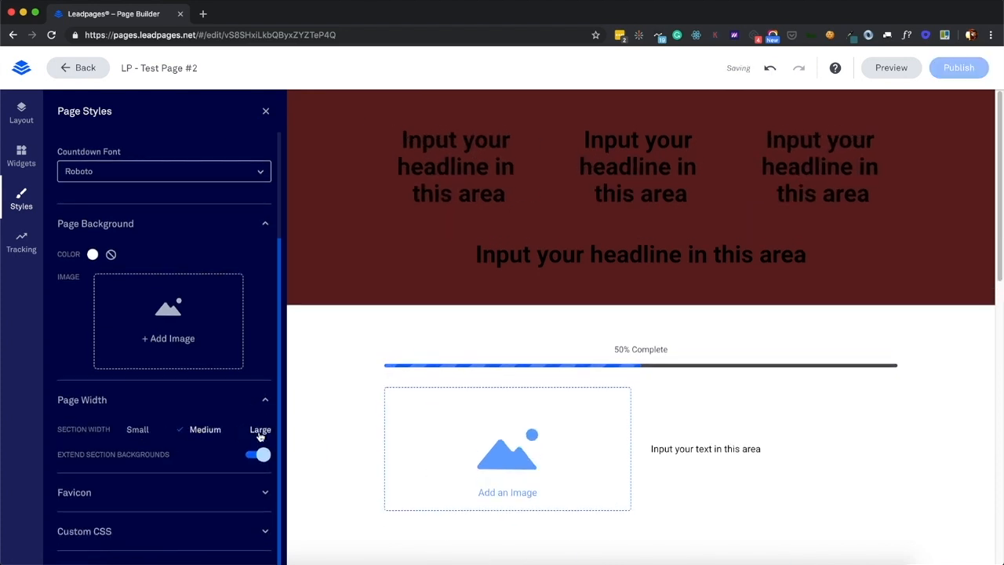
- Look at the page's favicon option, enable custom CSS without adding any code, and close the page styles
click(138, 488)
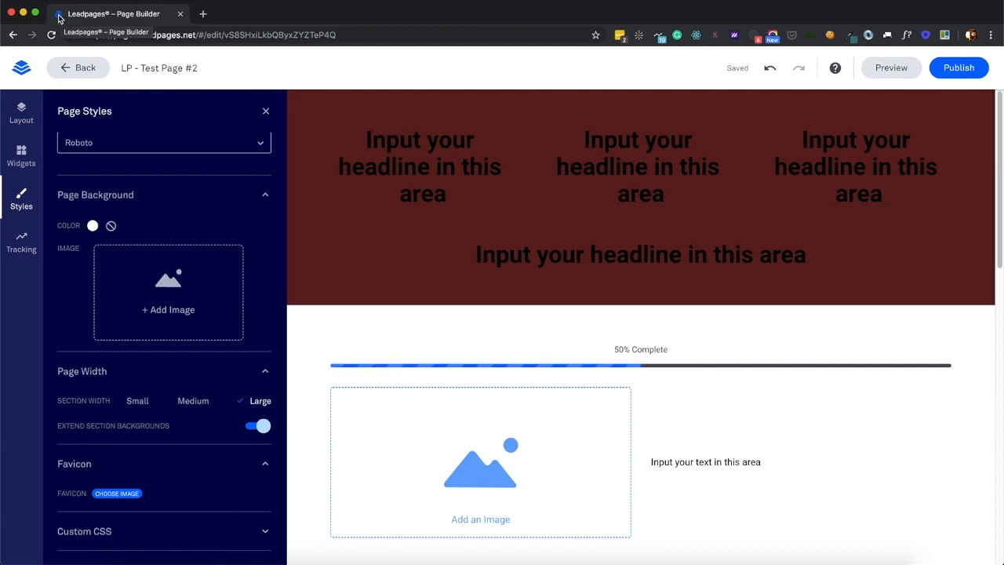
click(171, 519)
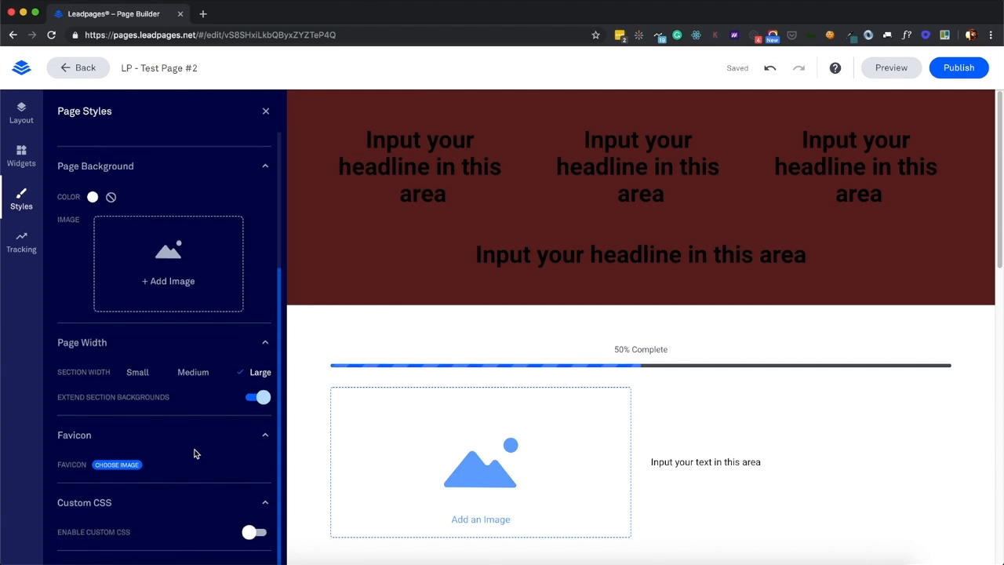
click(248, 533)
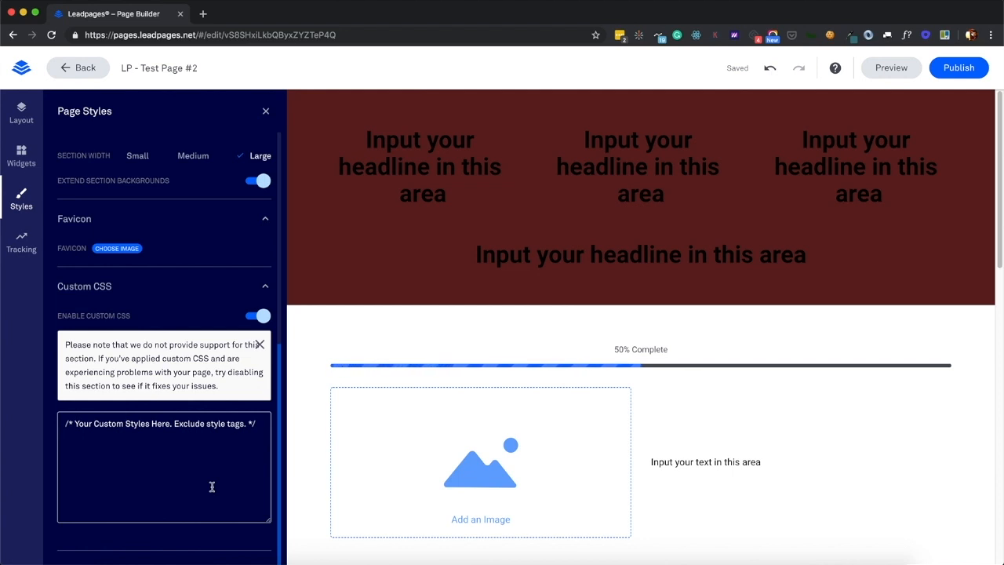
click(184, 448)
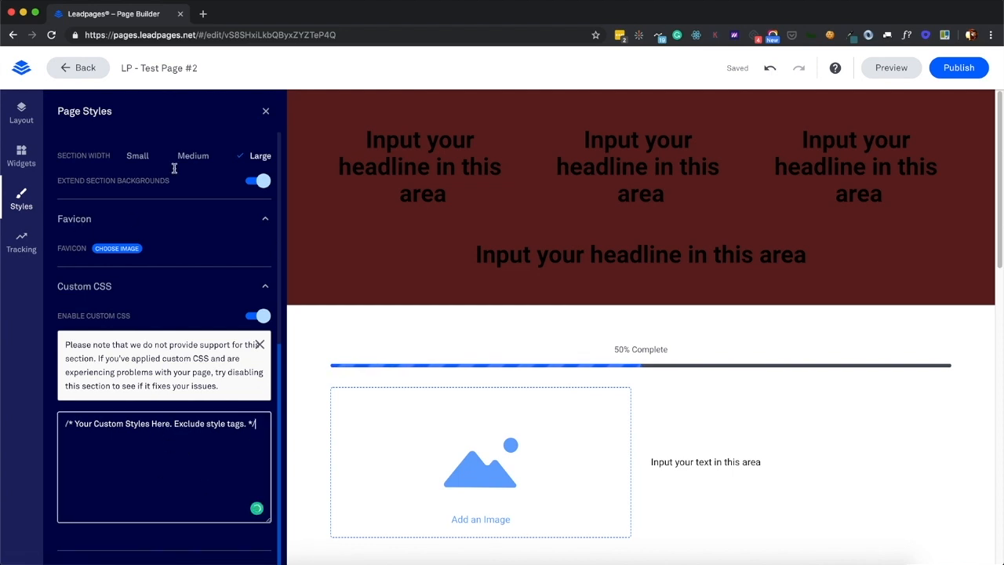
click(268, 112)
- Examine the page's SEO title, description and keyword fields and its Facebook title, description and thumbnail fields
click(21, 245)
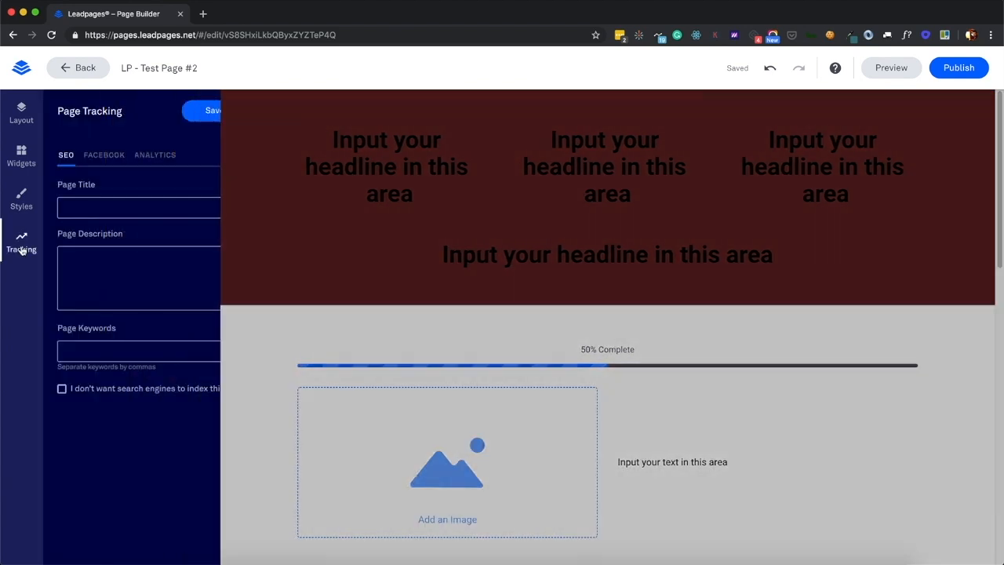
click(158, 208)
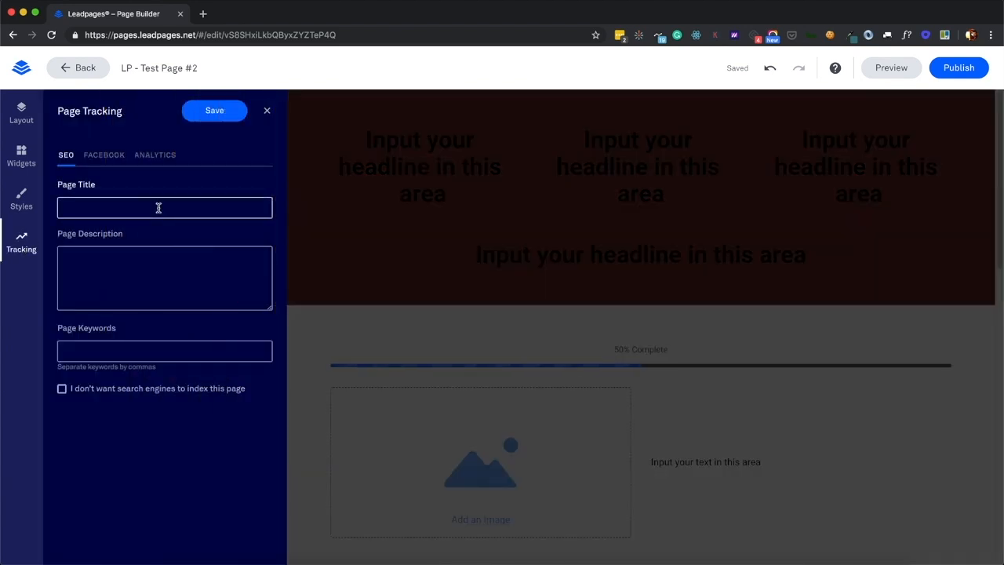
click(130, 271)
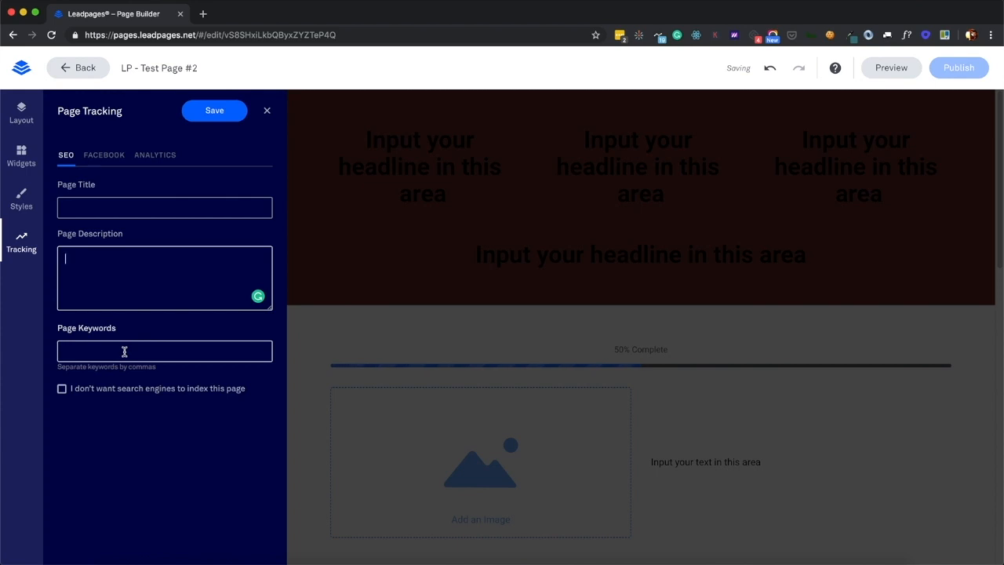
click(115, 159)
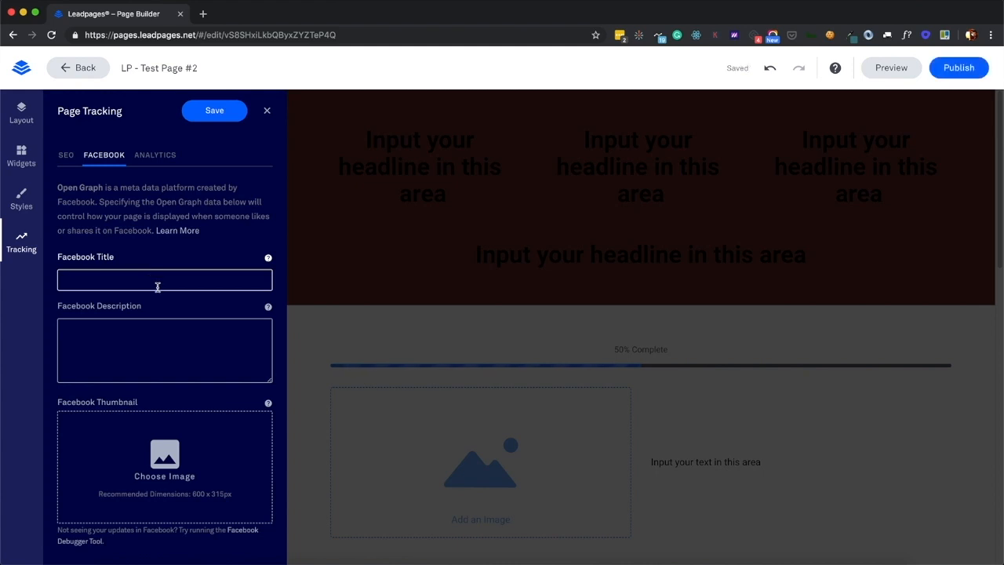
click(157, 287)
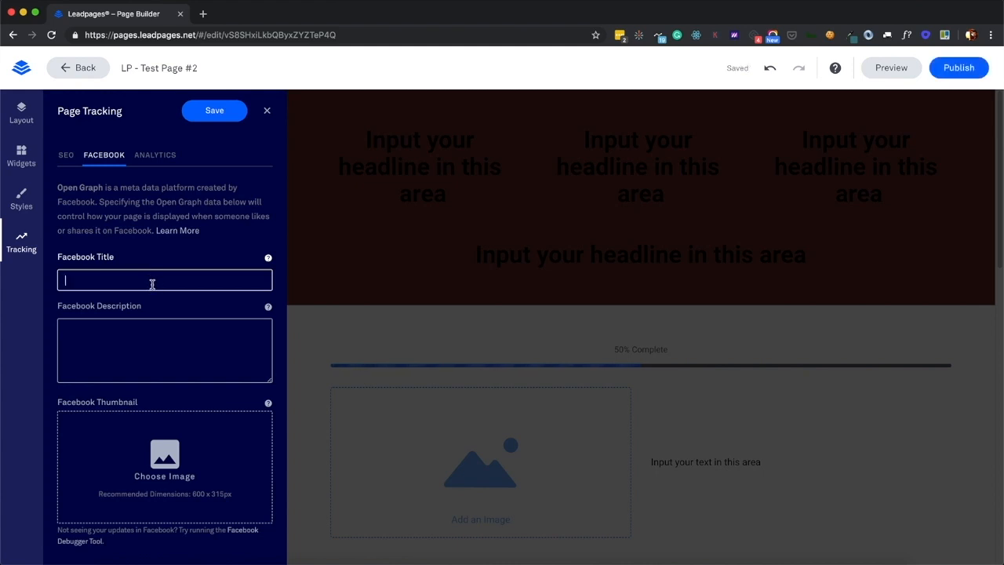
click(117, 339)
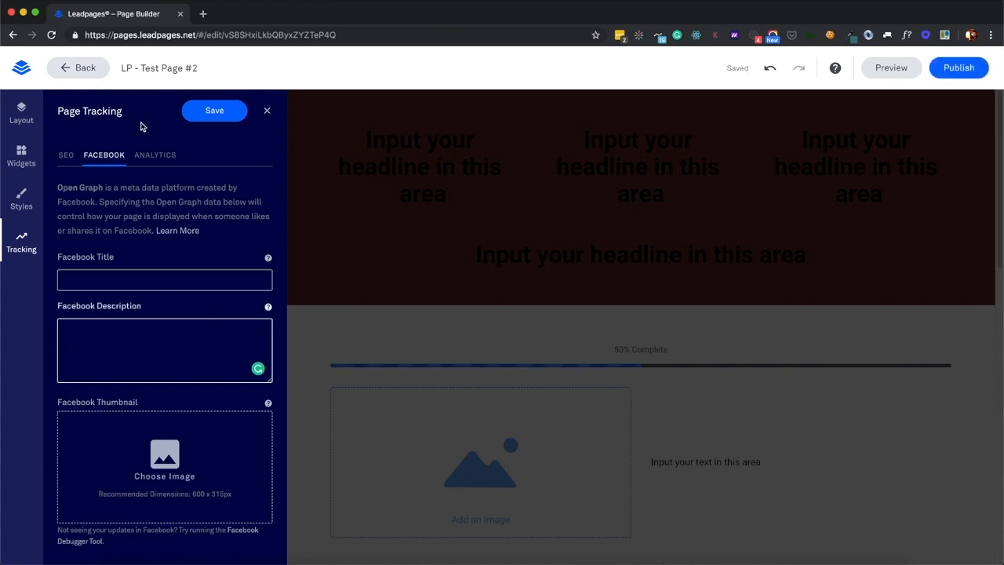
- Examine the analytics tracking ID and the head and body tracking code fields, and close the page tracking settings
click(149, 155)
scroll(148, 298, down, 3)
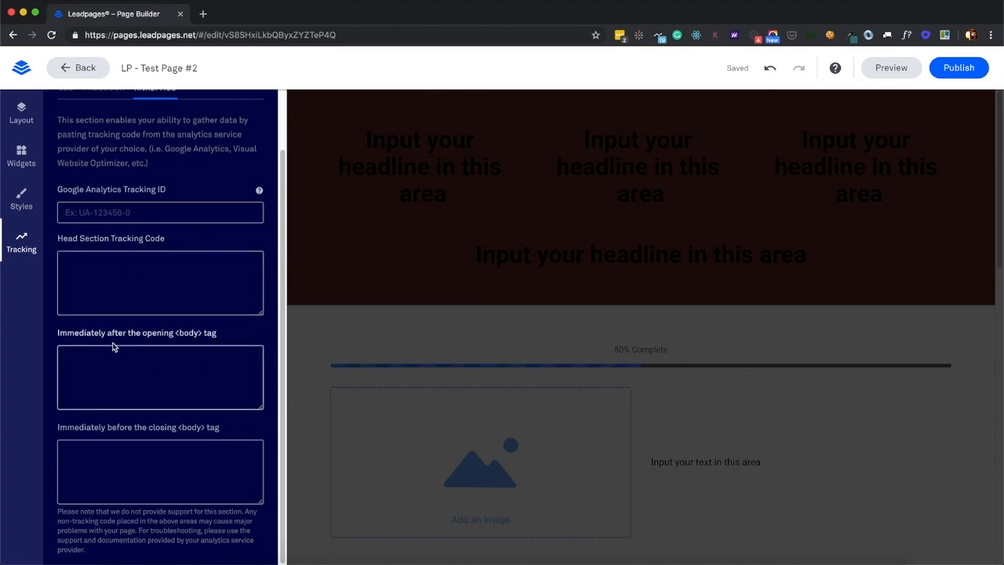
scroll(113, 342, up, 2)
click(258, 111)
click(233, 141)
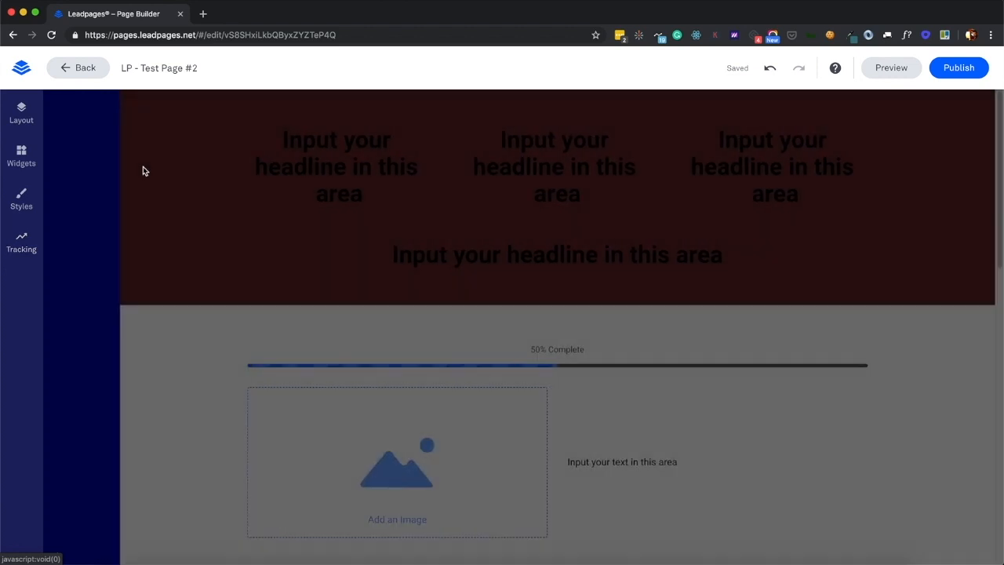